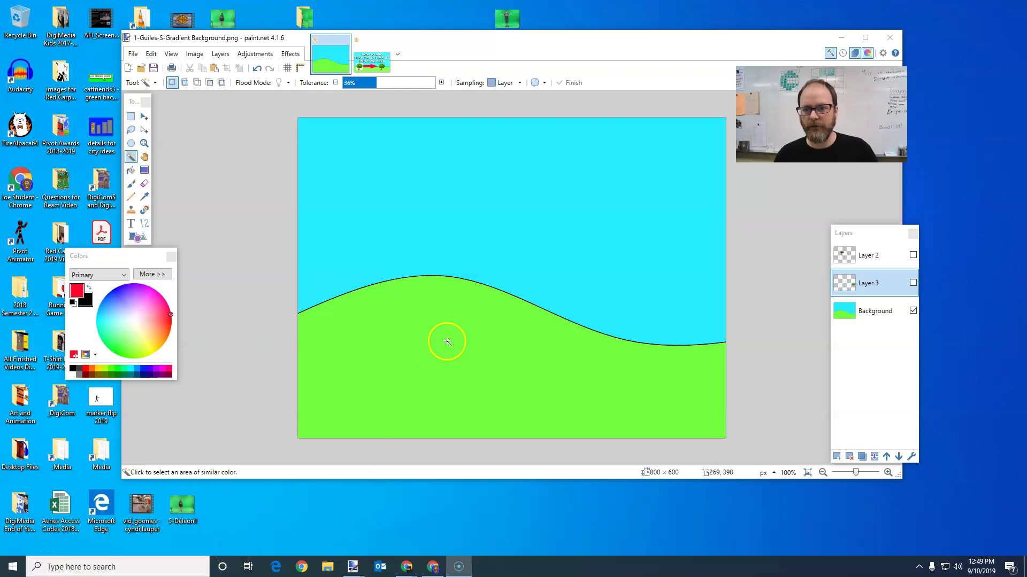
Glance at the transparent-images tutorial, then bring the Chrome new-tab window to the front.
click(377, 64)
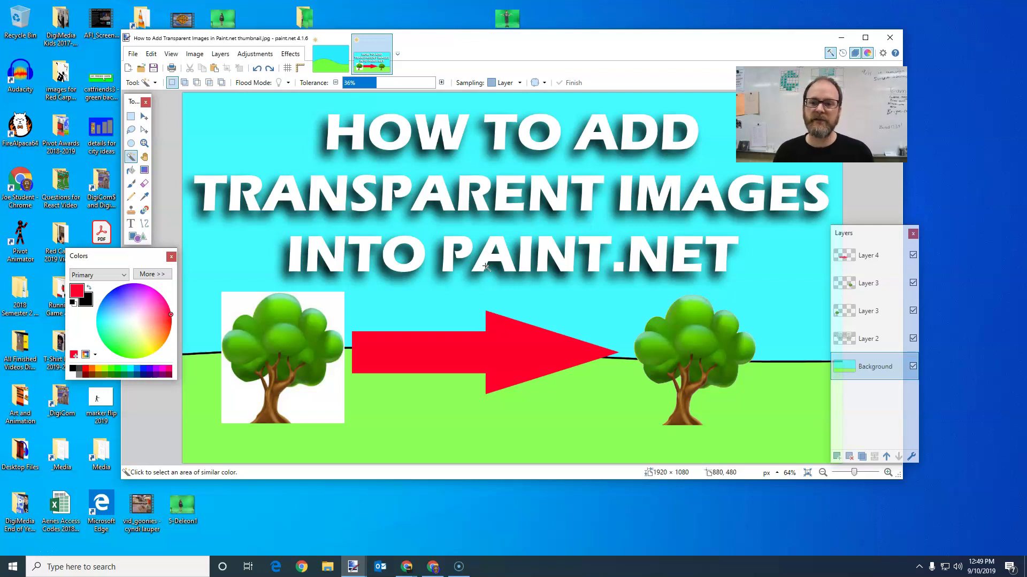
click(333, 67)
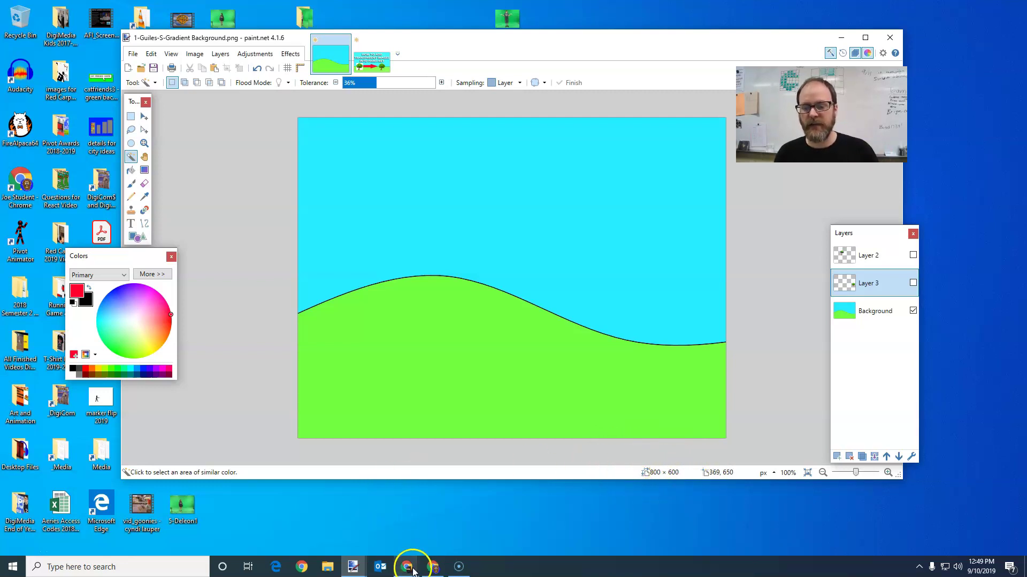
mouse_move(413, 571)
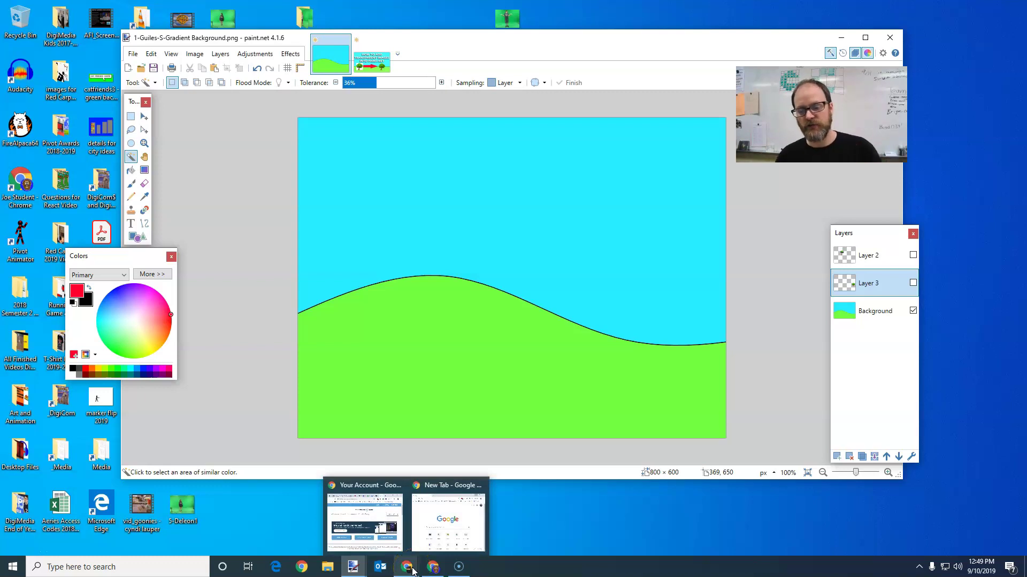
click(407, 566)
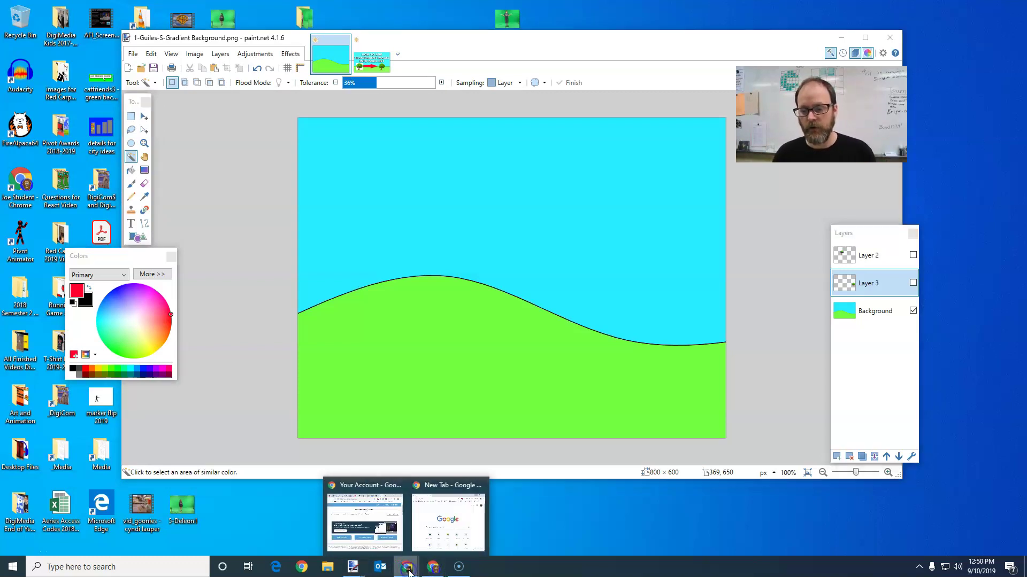
click(449, 530)
click(486, 21)
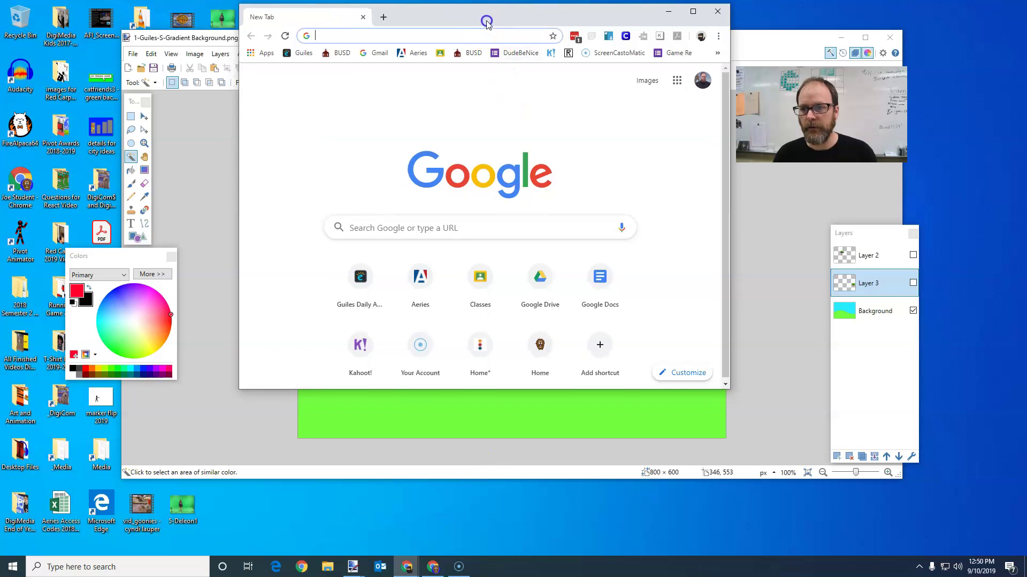
Search Google for 'pine tree png'.
click(386, 33)
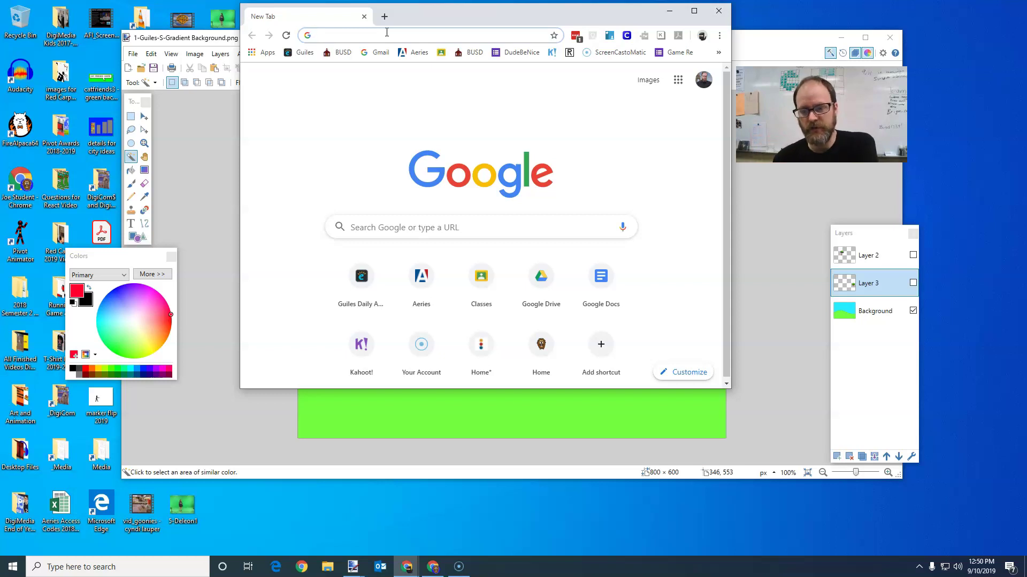
text(pine ptree)
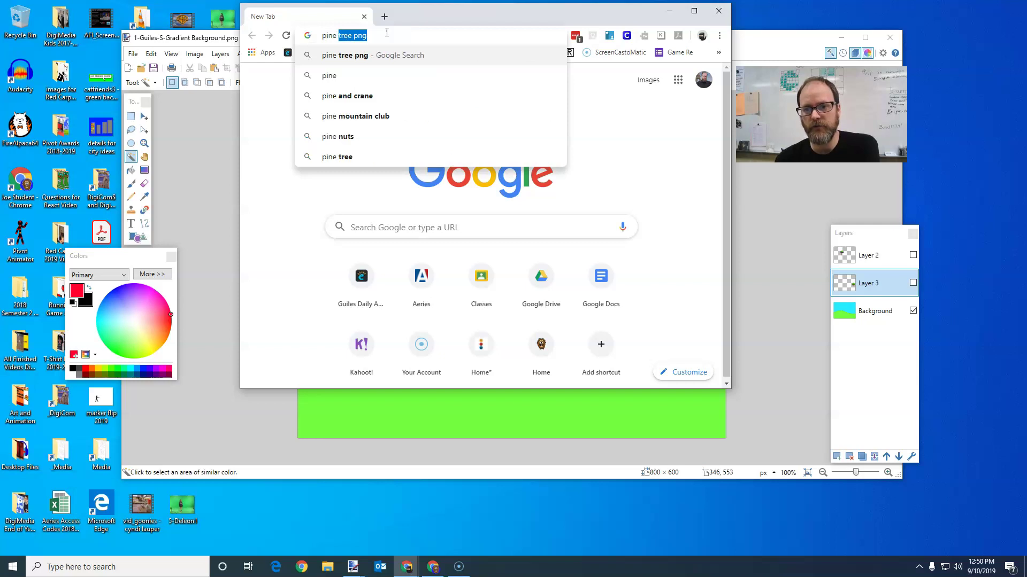
key(BackSpace)
key(BackSpace)
key(BackSpace)
key(BackSpace)
key(BackSpace)
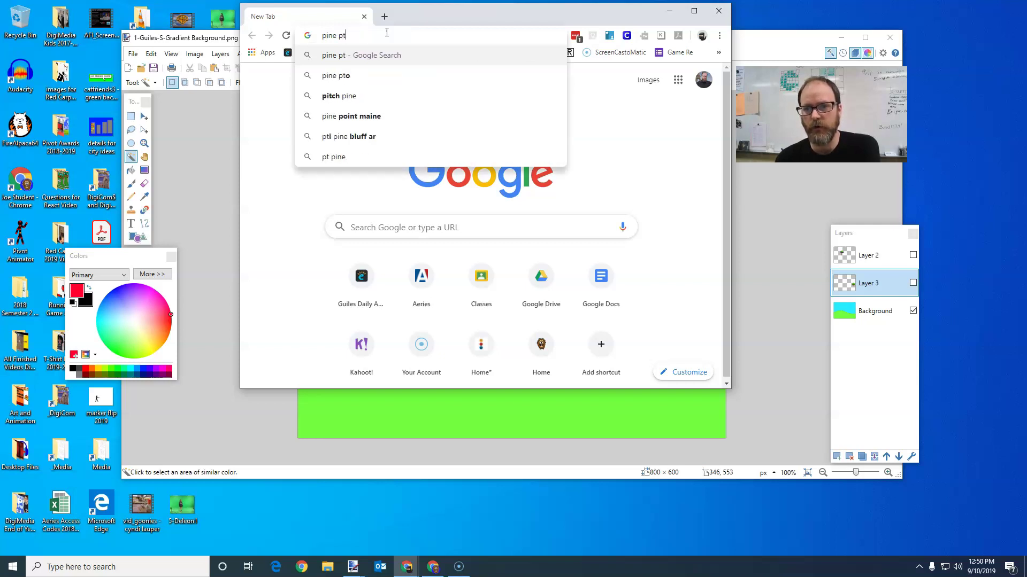
text(tree png)
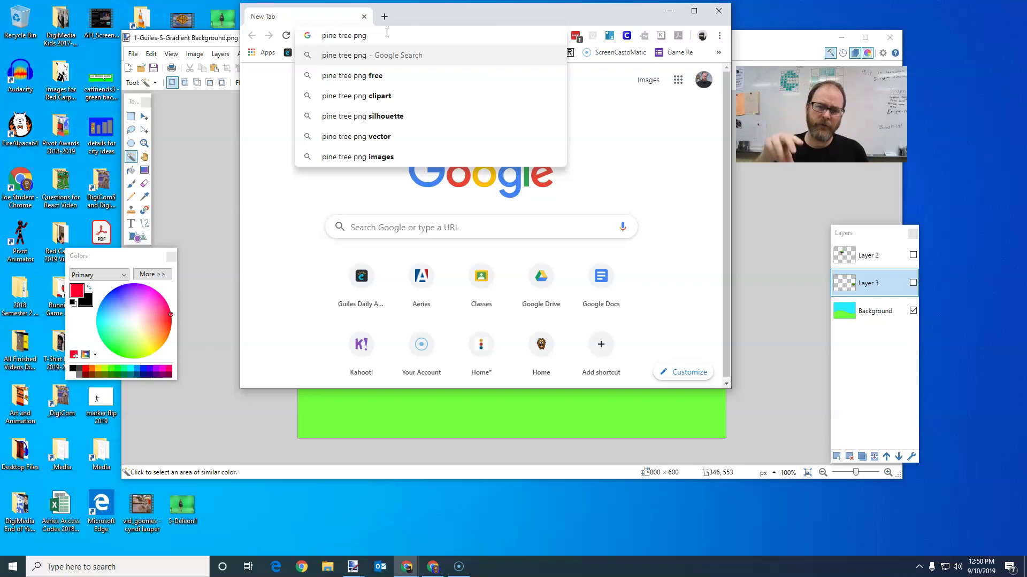
key(Return)
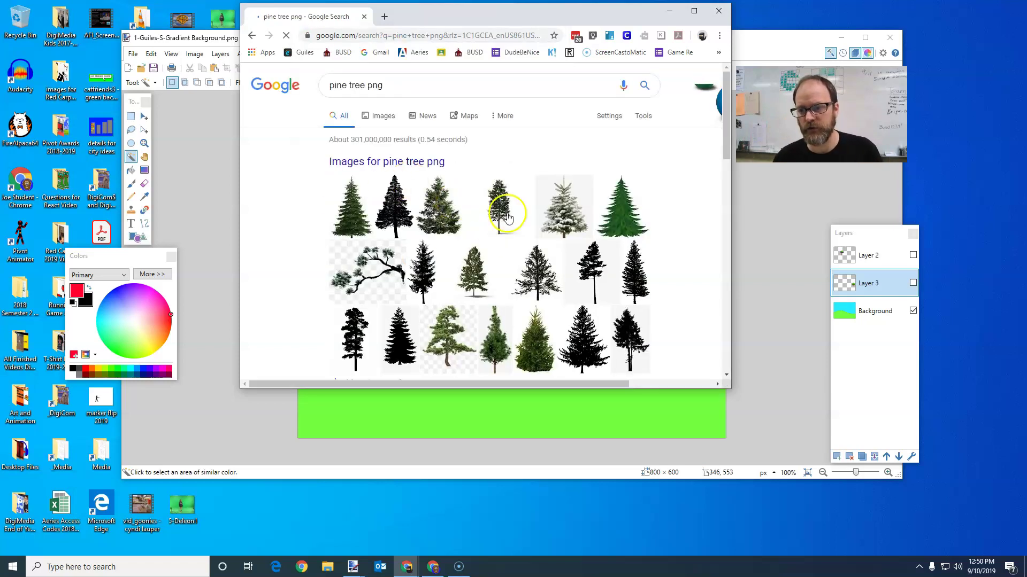
Copy the first image result, the 1219 × 1729 transparent 'Realistic Pine Tree PNG'.
click(382, 121)
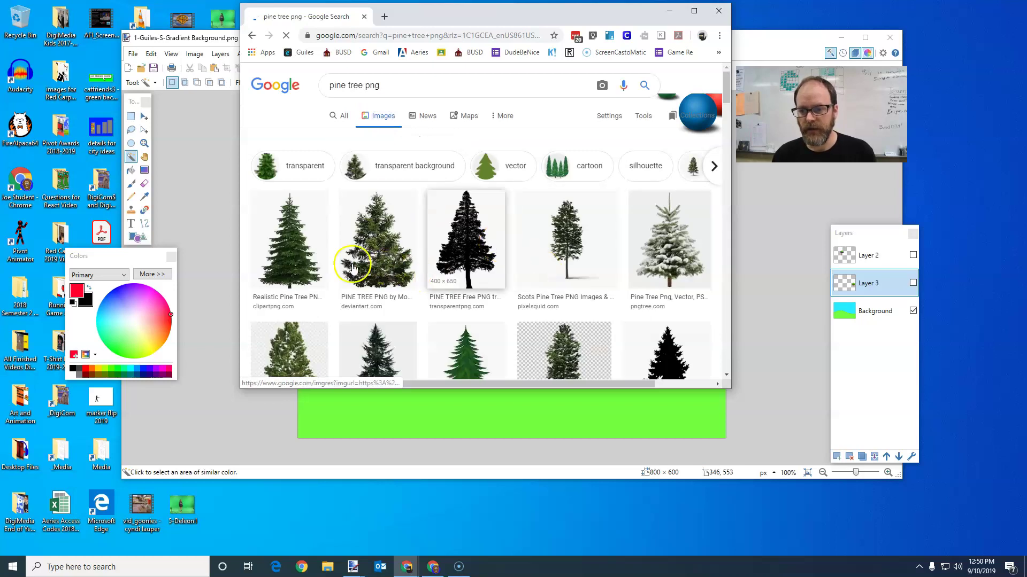
click(295, 246)
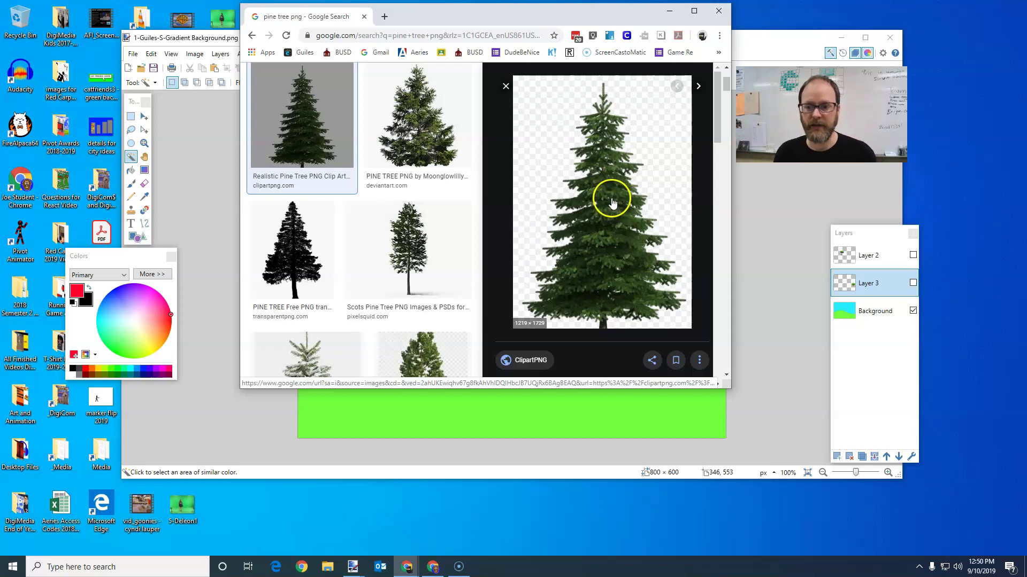
right_click(598, 214)
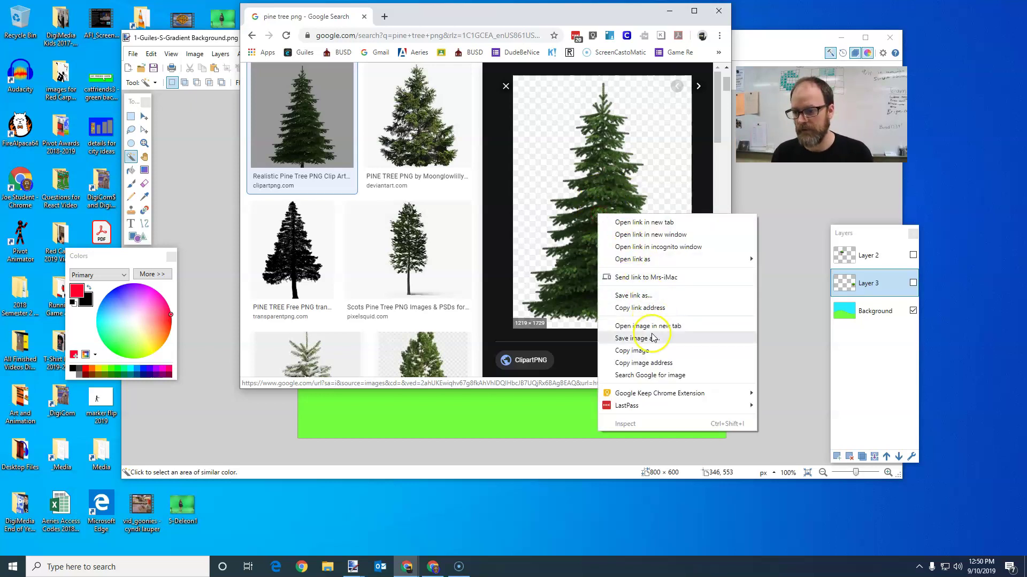
click(652, 350)
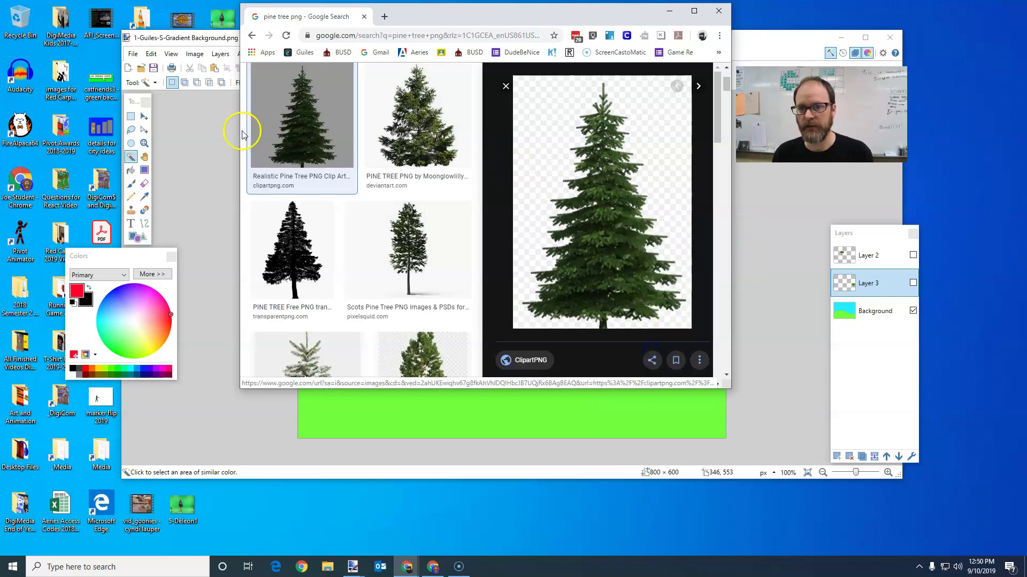
Add a new empty layer and move it to the top of the layer stack.
click(210, 129)
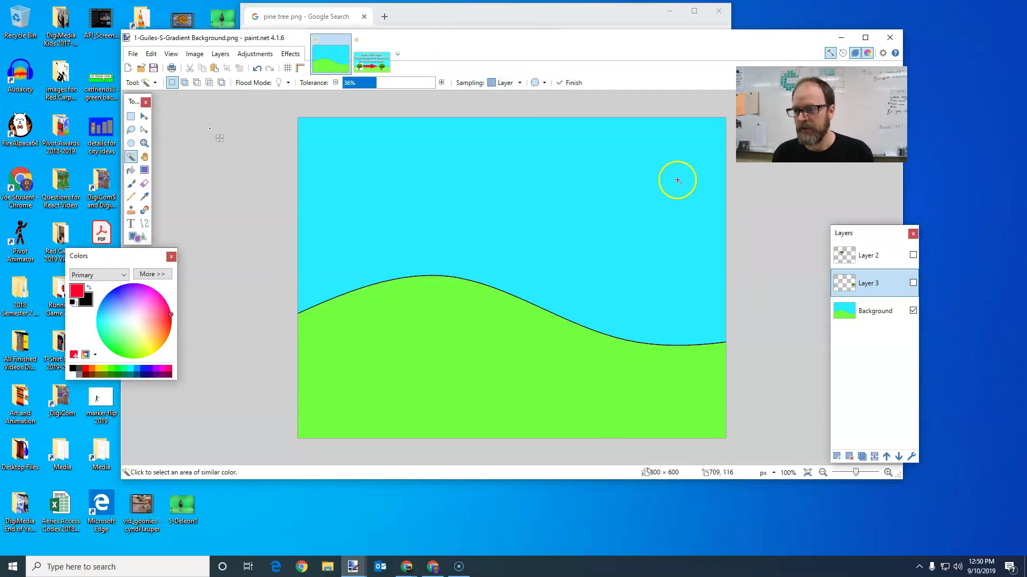
drag(868, 232, 658, 137)
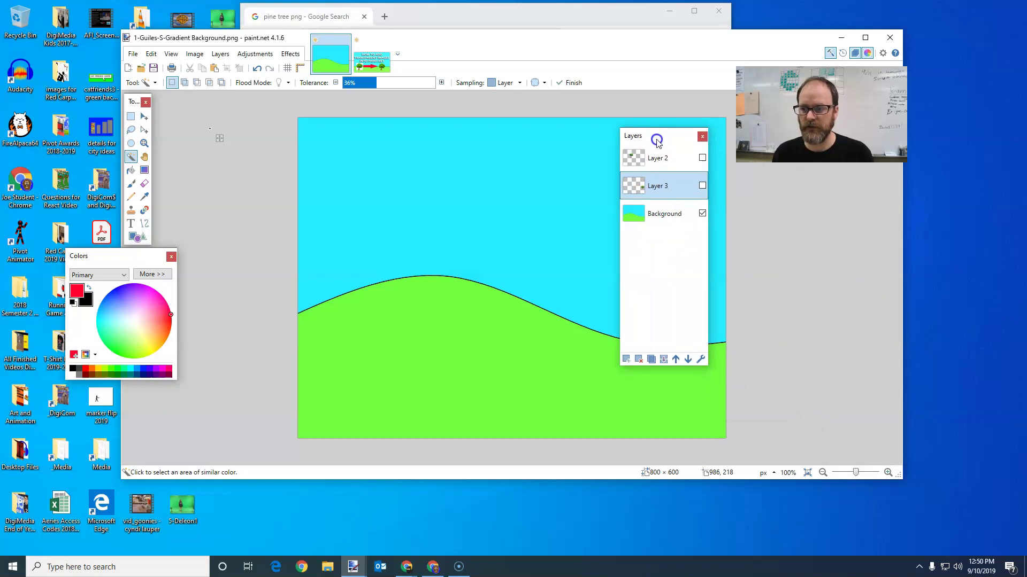
click(627, 363)
drag(639, 187, 647, 159)
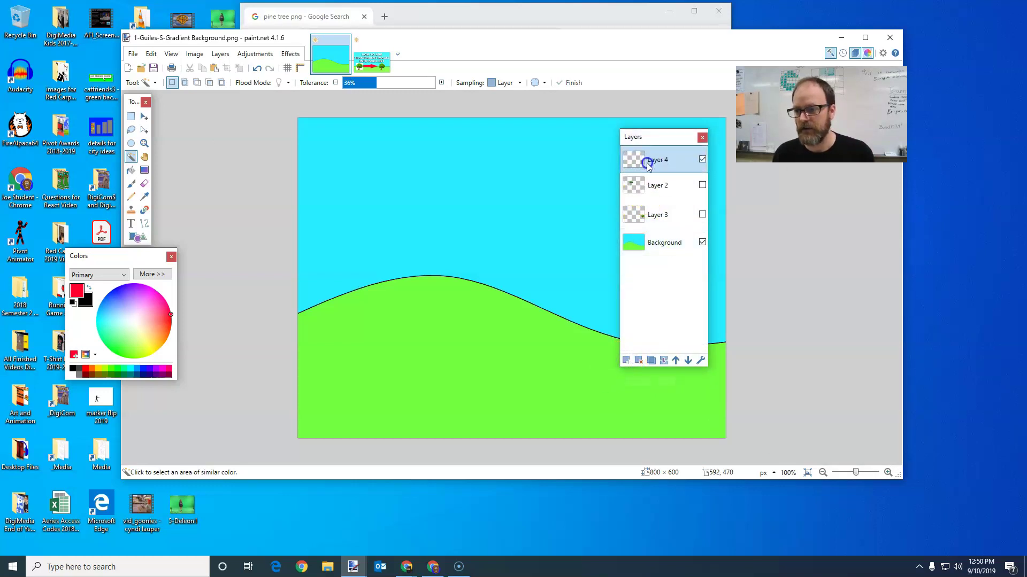
Delete the unused Layers 2 and 3 and rename Layer 4 to 'tree'.
click(688, 184)
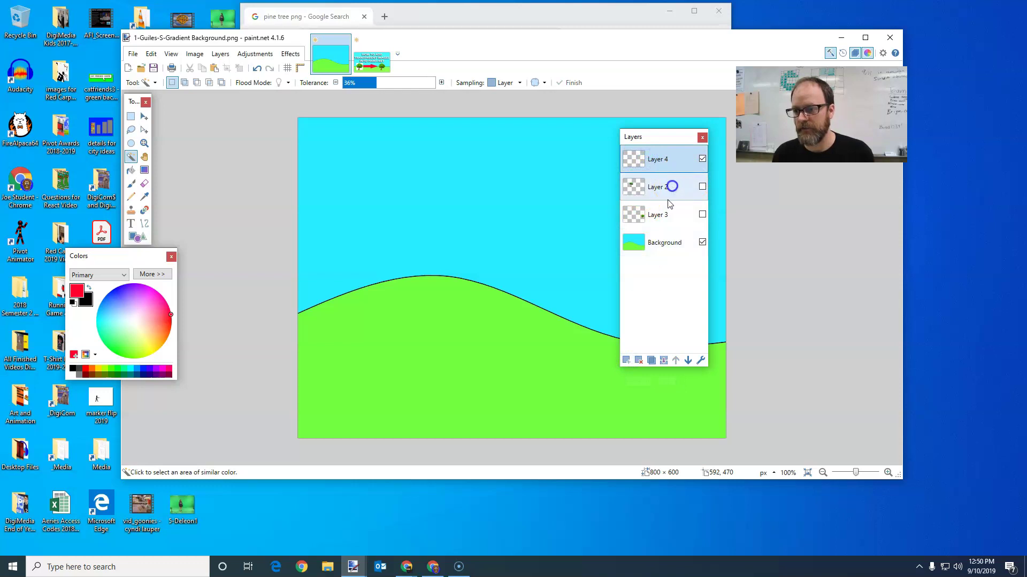
click(639, 361)
click(638, 360)
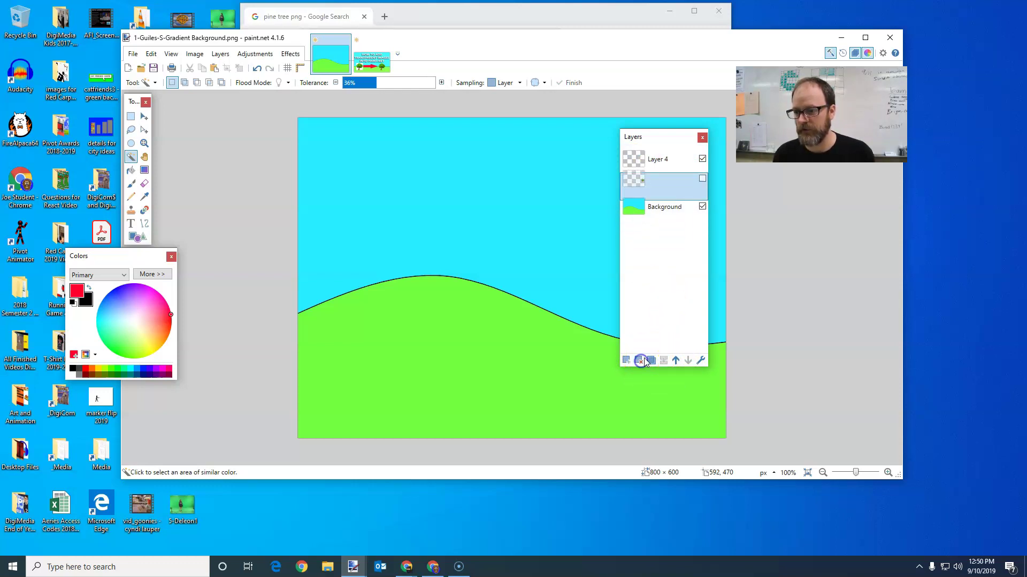
double_click(667, 161)
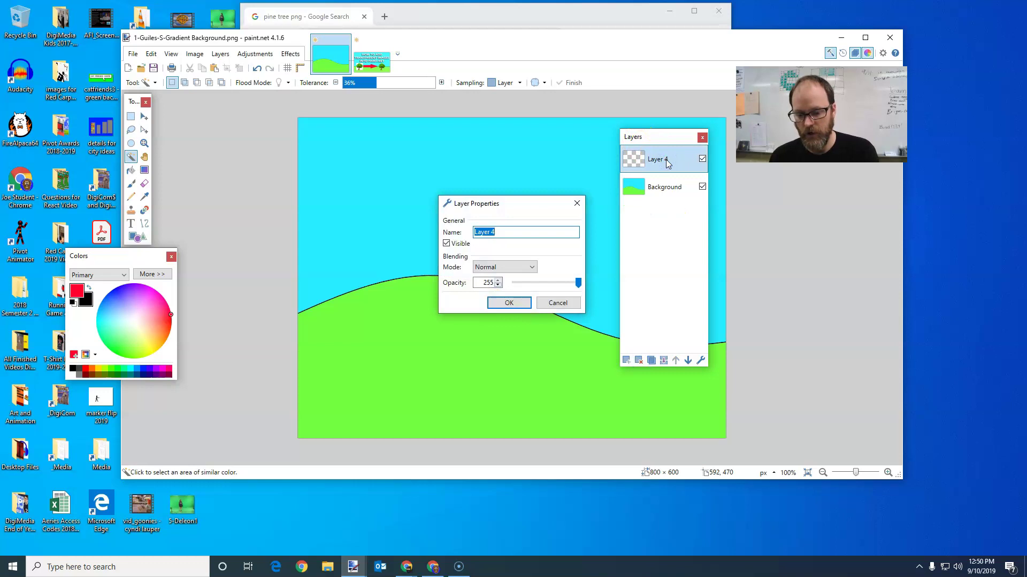
key(Return)
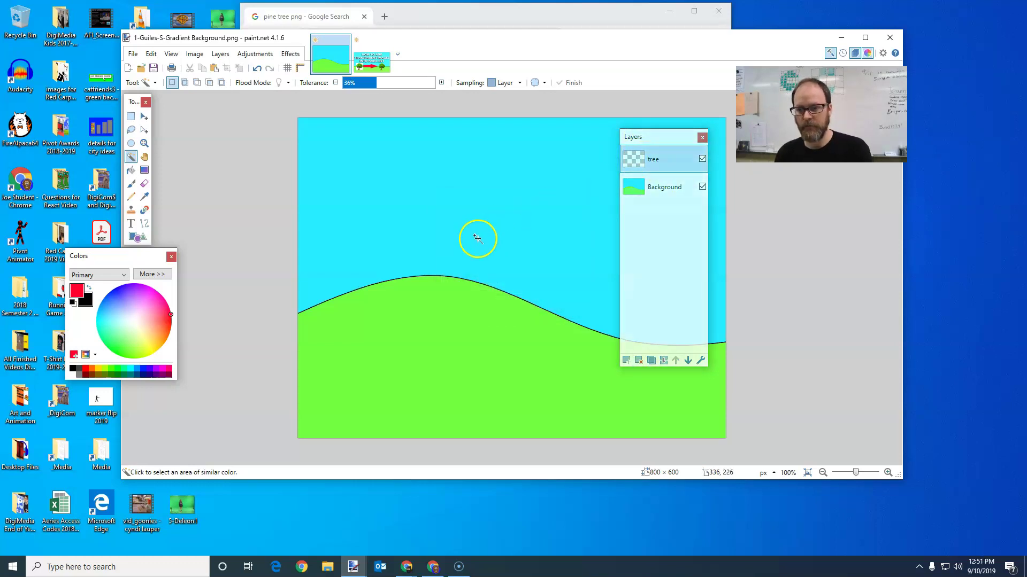
Paste the pine tree and check its size in Chrome while the oversized-image prompt waits.
key(ctrl+v)
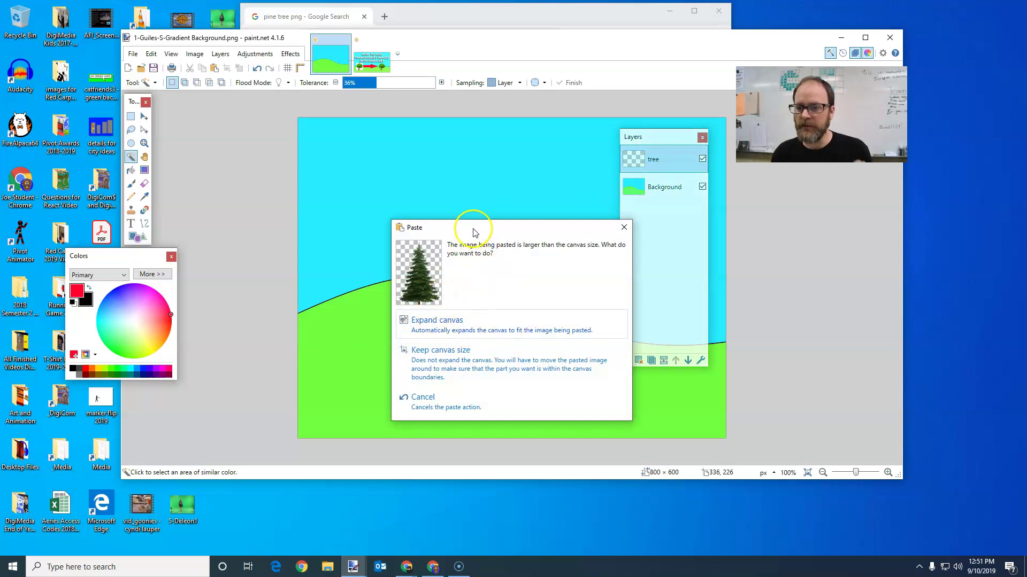
drag(470, 229, 403, 162)
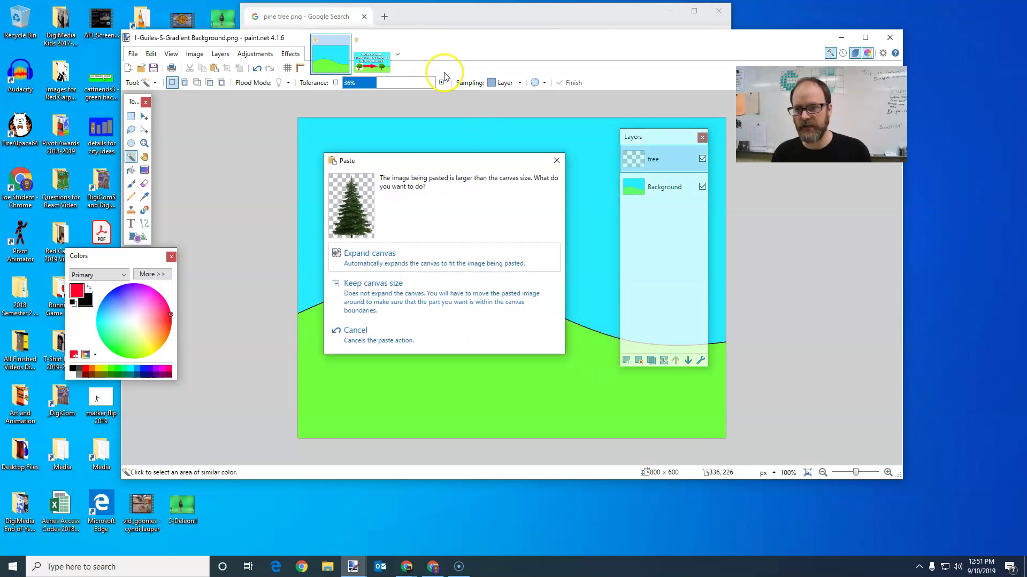
click(465, 11)
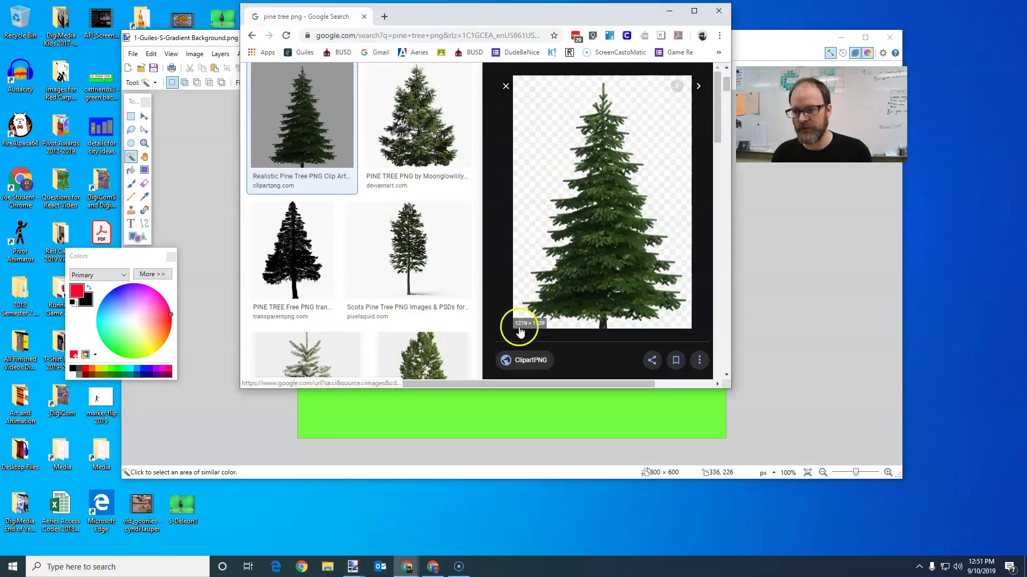
click(195, 38)
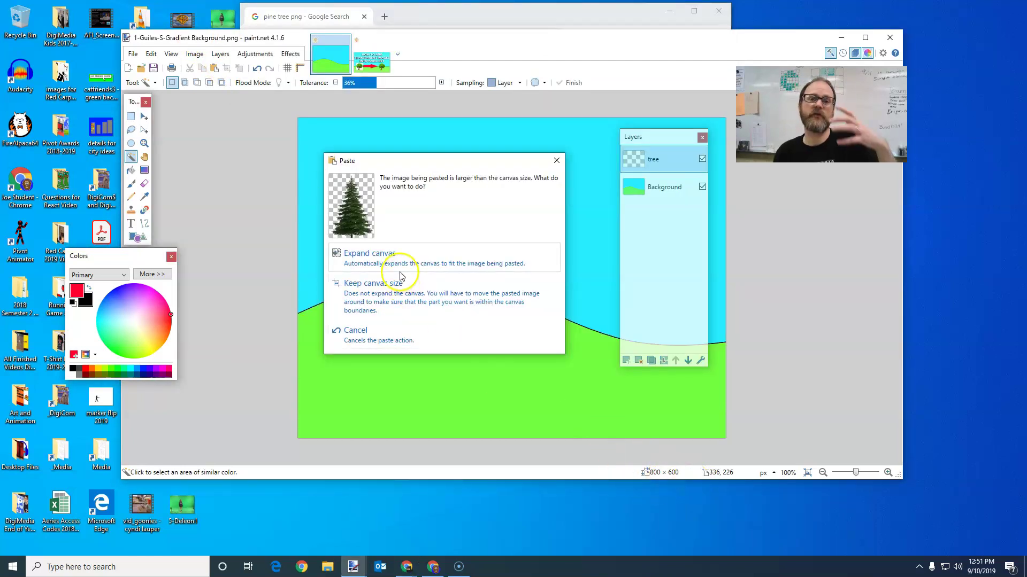
Move the pasted tree left and up, zoom out, and shrink it from its corner.
click(407, 301)
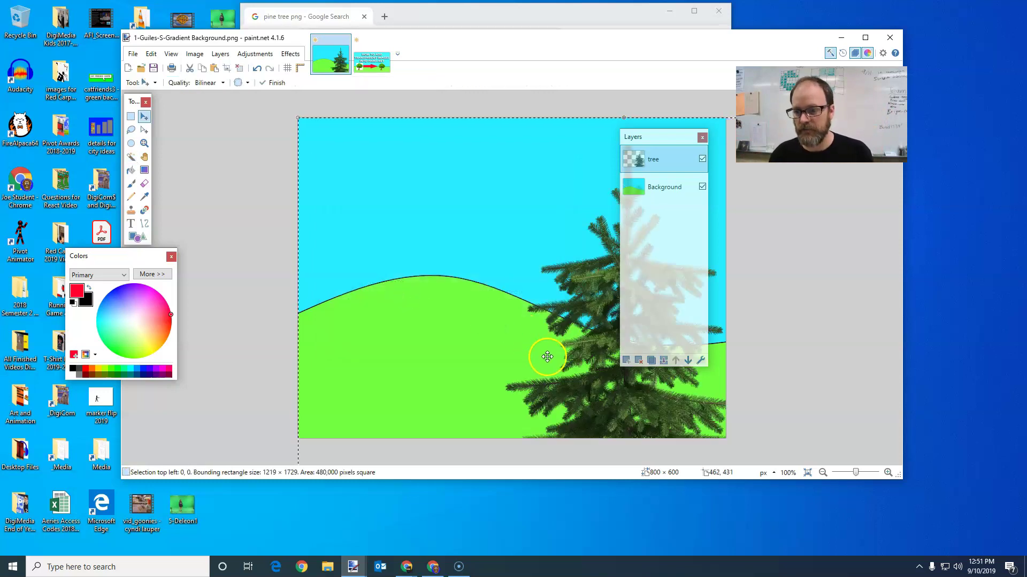
drag(591, 387, 431, 139)
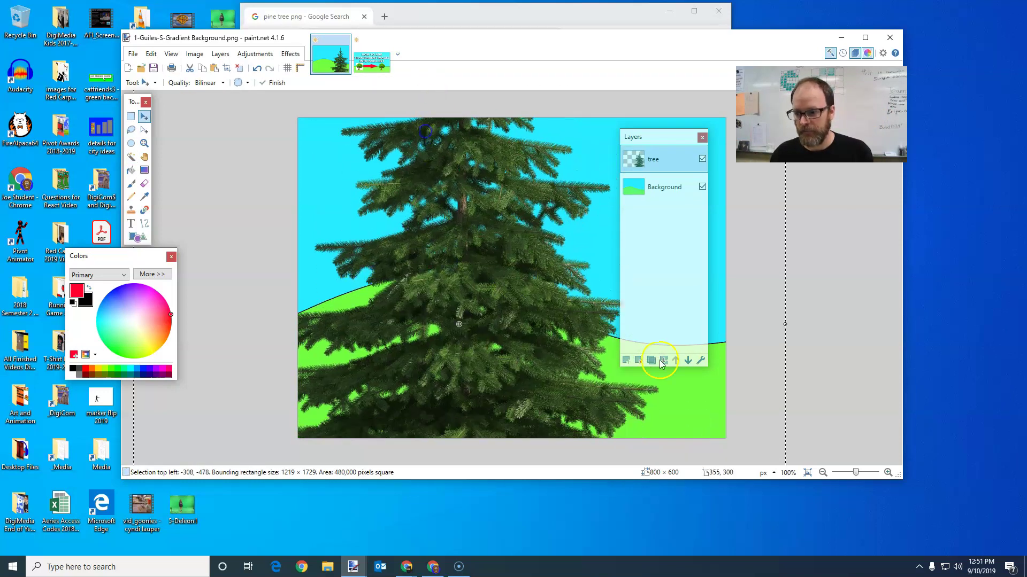
click(828, 458)
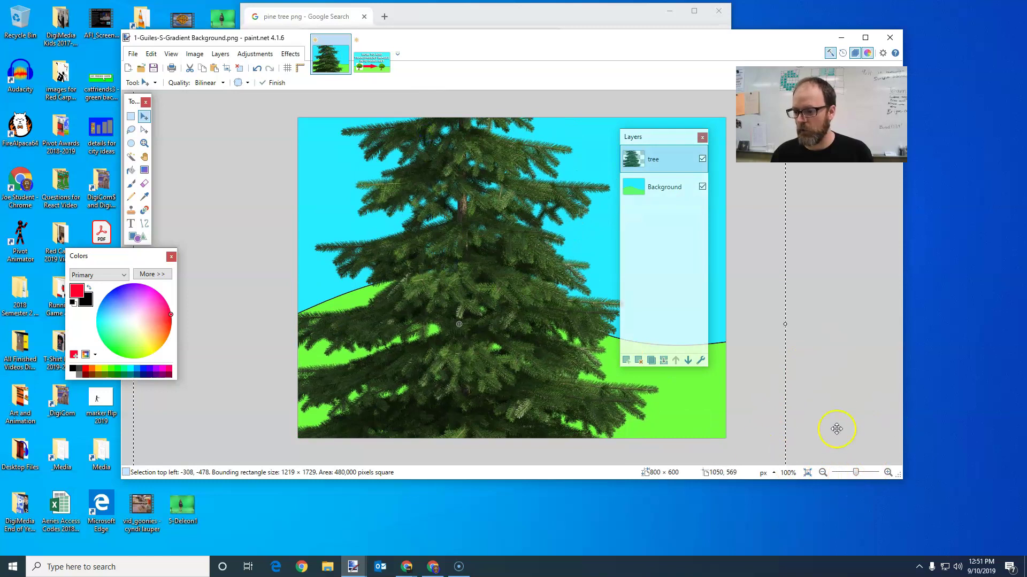
click(856, 474)
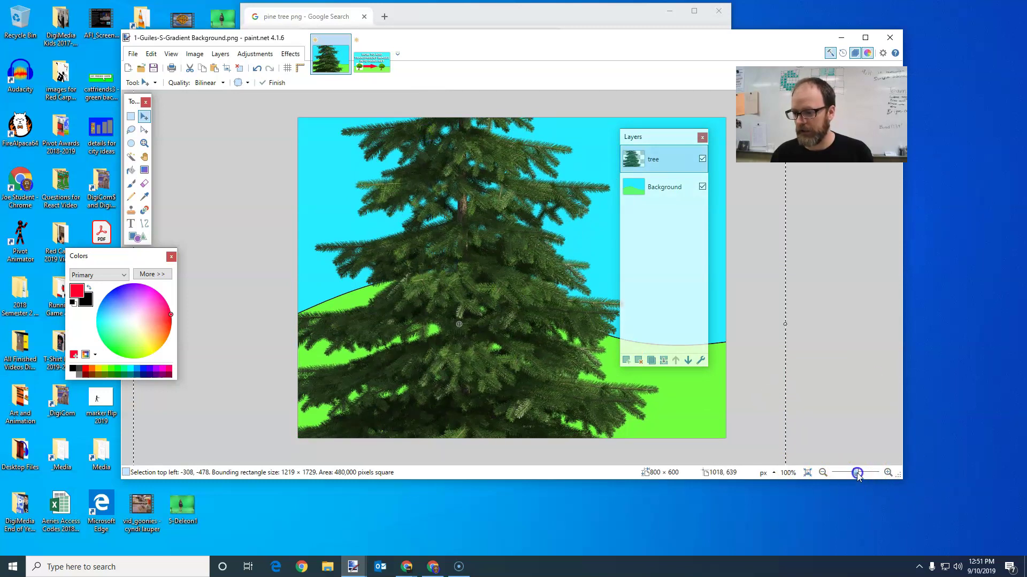
drag(857, 474, 848, 473)
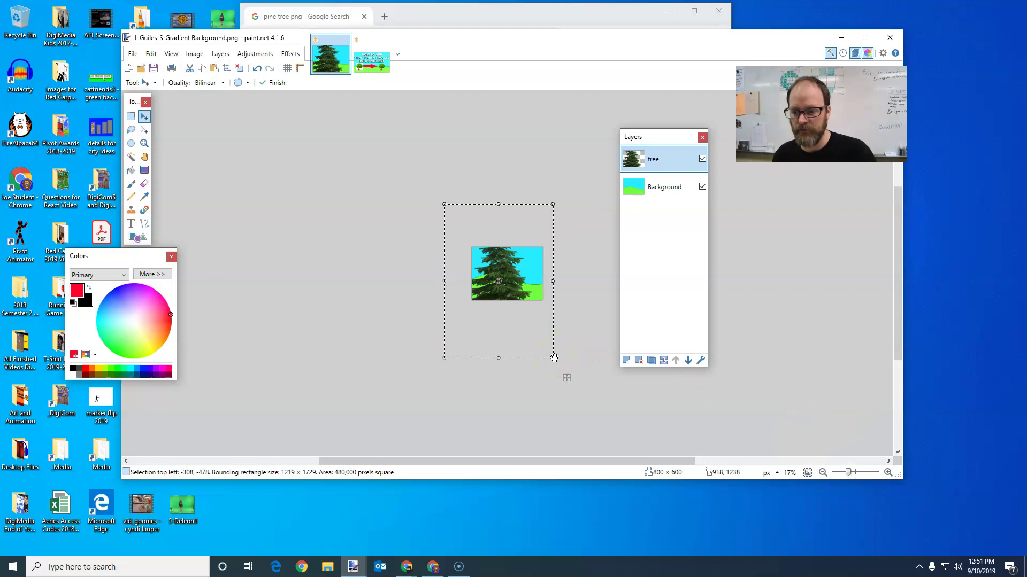
drag(553, 356, 573, 370)
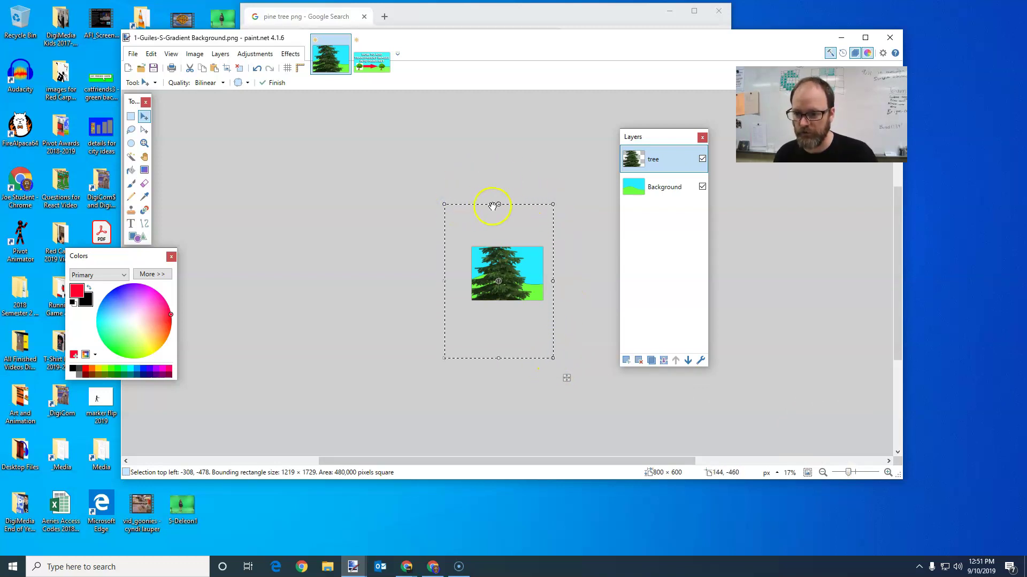
drag(554, 355, 474, 274)
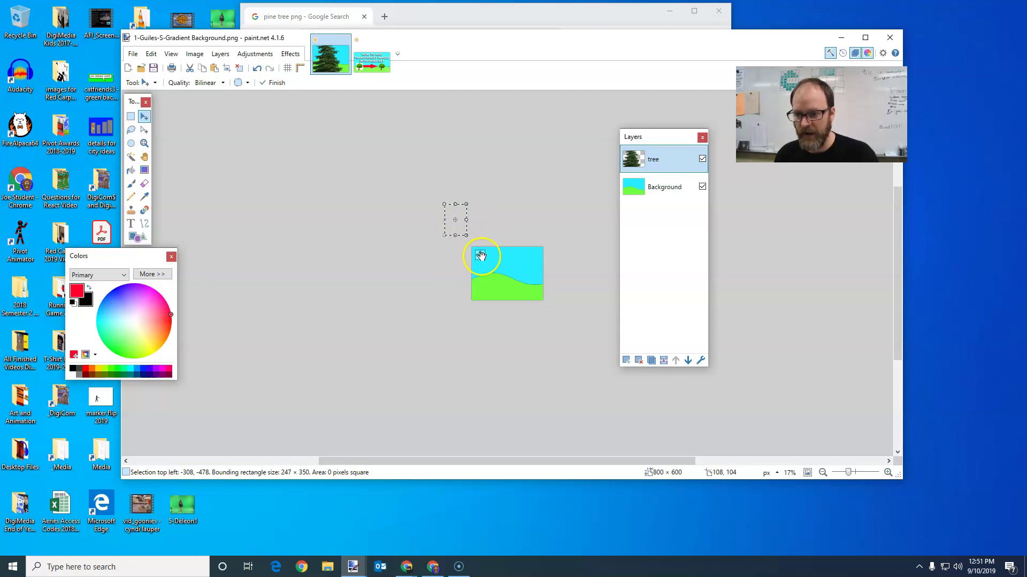
drag(483, 267, 512, 304)
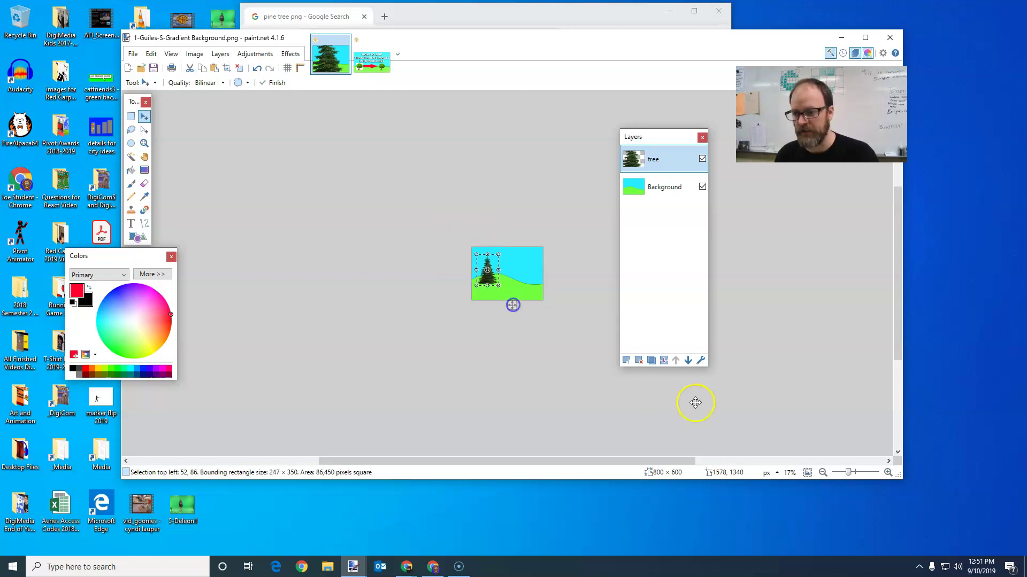
At 67% zoom, shrink the tree to about 143 × 203 pixels and settle it on the hilltop.
drag(848, 473, 854, 477)
click(888, 472)
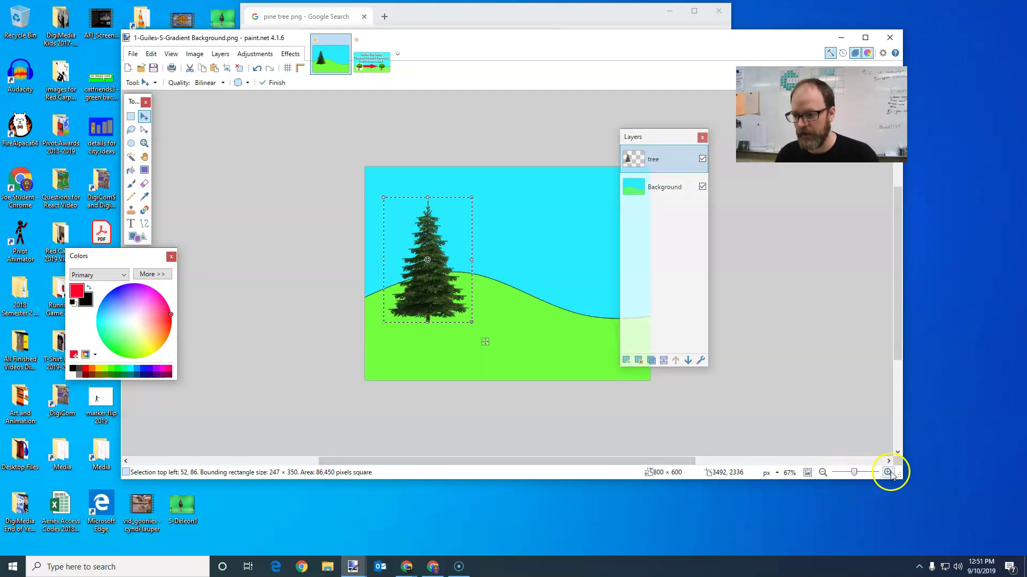
click(823, 473)
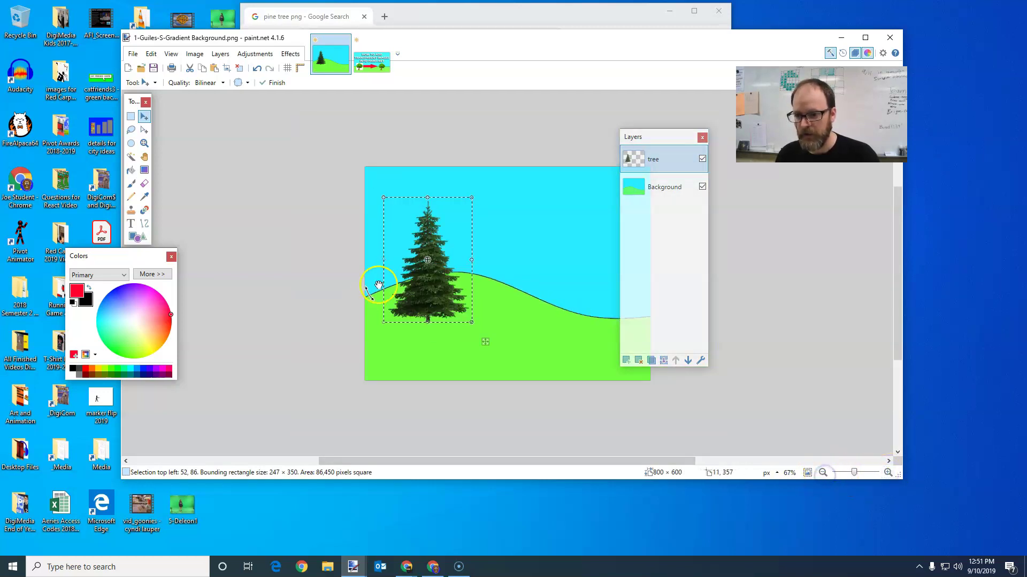
drag(471, 322, 460, 271)
click(440, 354)
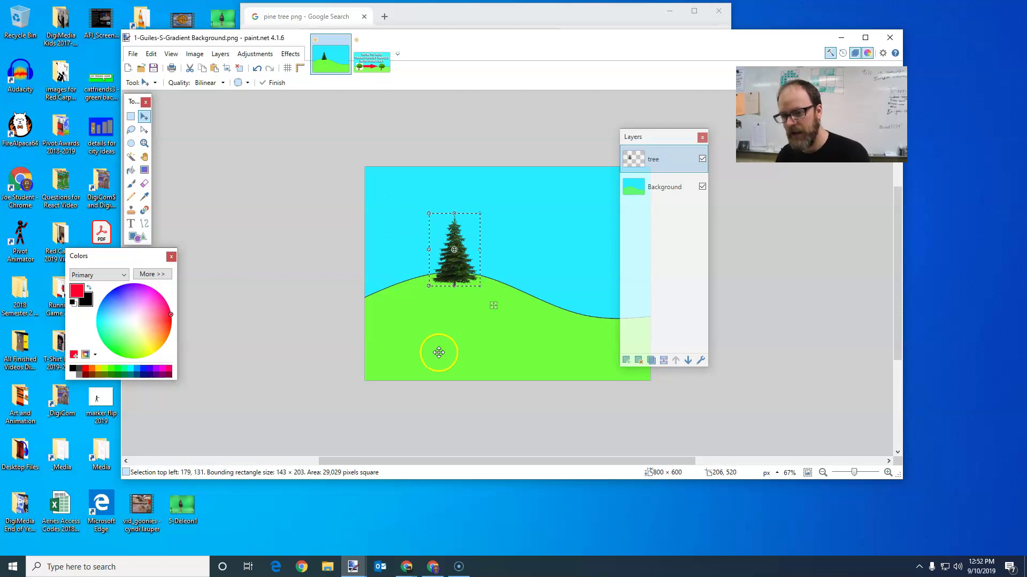
key(ctrl+d)
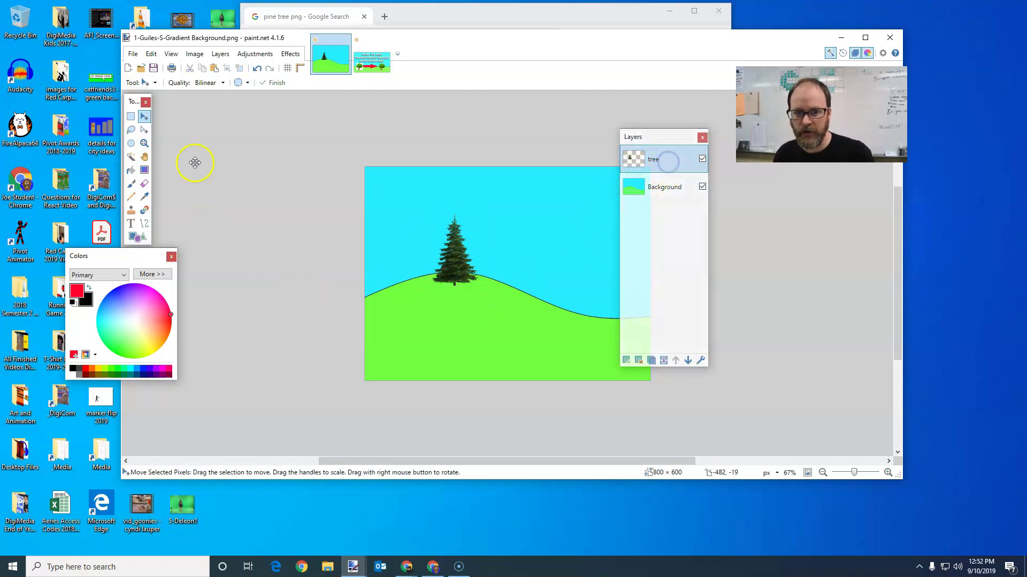
mouse_move(453, 247)
mouse_down()
mouse_move(419, 269)
mouse_move(451, 250)
mouse_move(475, 270)
mouse_move(450, 249)
mouse_up()
mouse_move(667, 395)
mouse_down()
mouse_move(613, 372)
mouse_move(677, 411)
mouse_move(671, 403)
mouse_up()
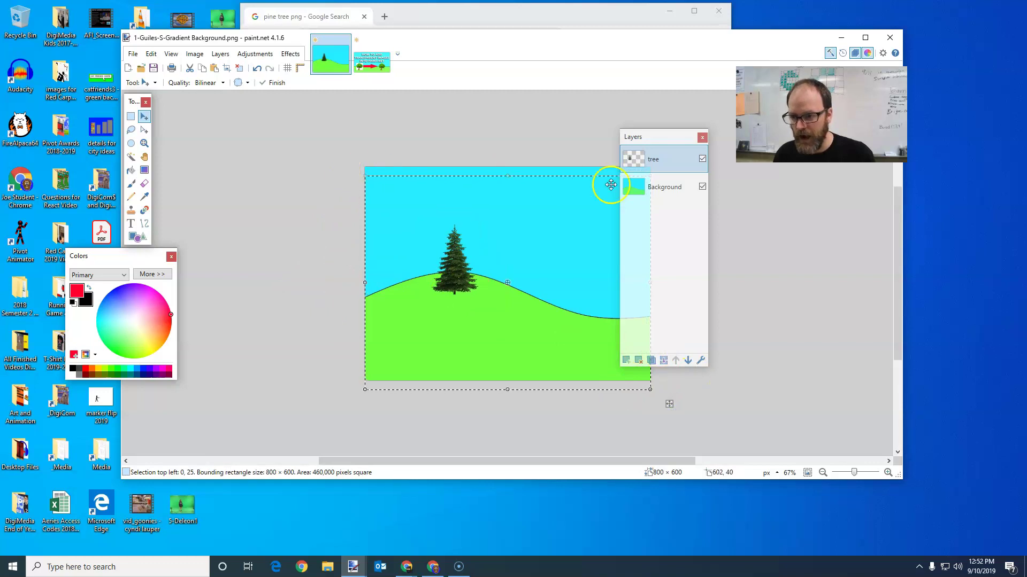
drag(660, 144, 709, 185)
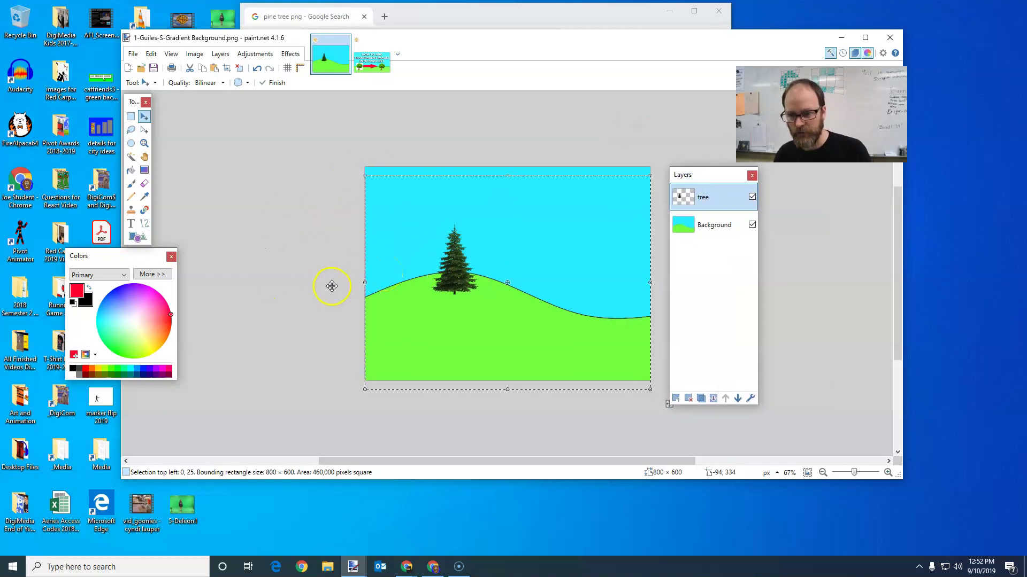
key(ctrl+d)
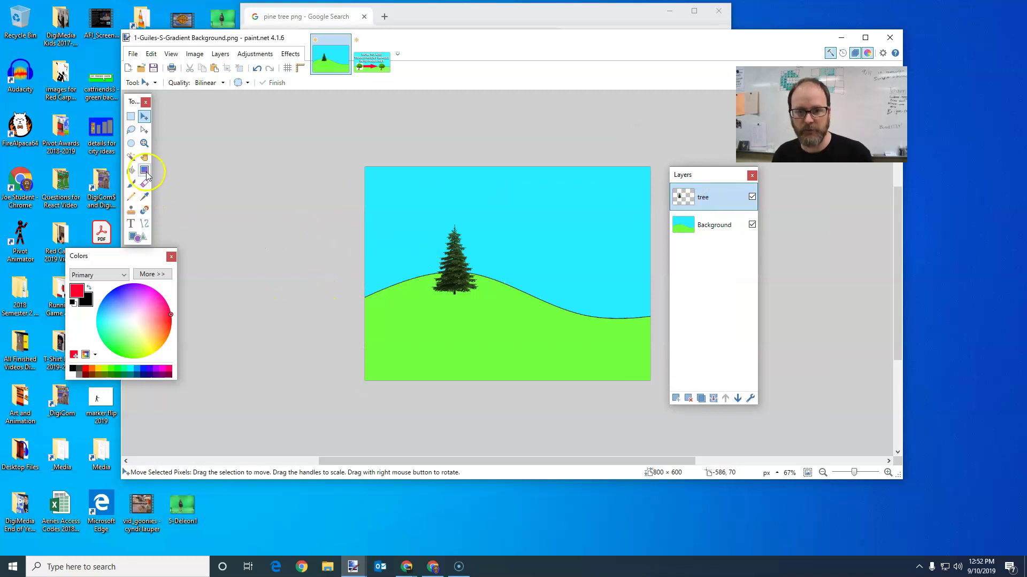
click(130, 116)
drag(400, 216, 599, 277)
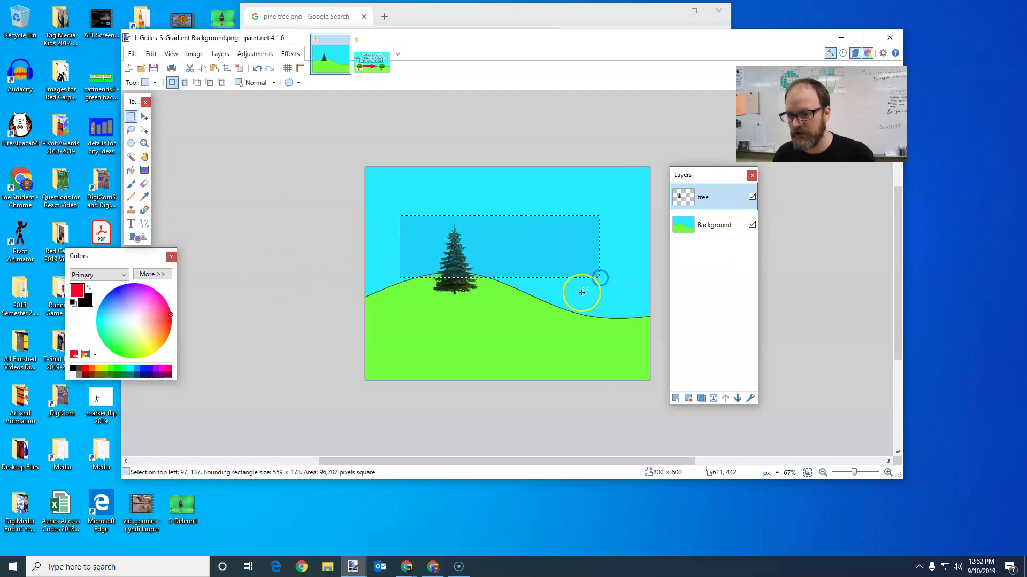
click(145, 115)
drag(451, 236, 509, 202)
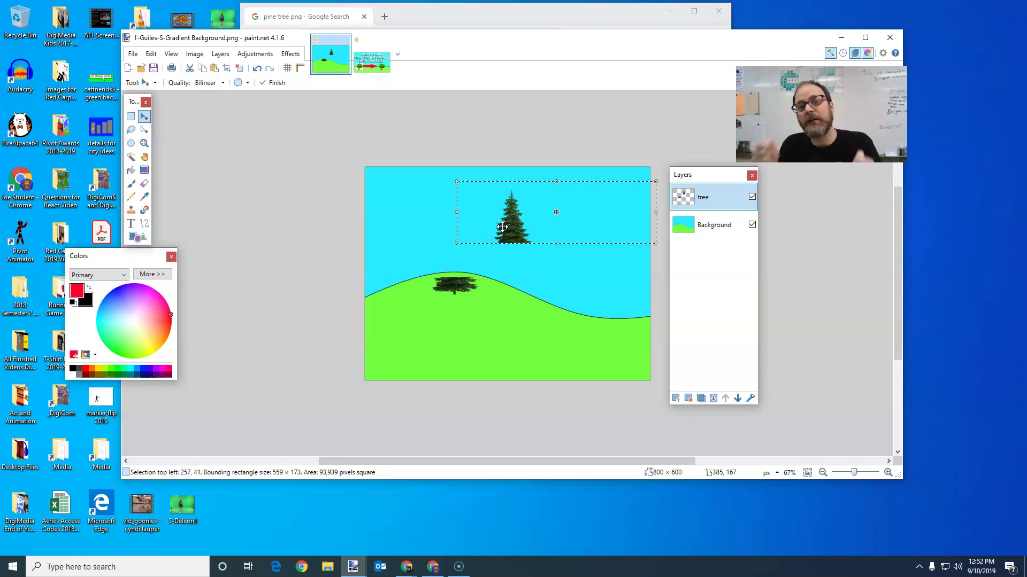
key(ctrl+z)
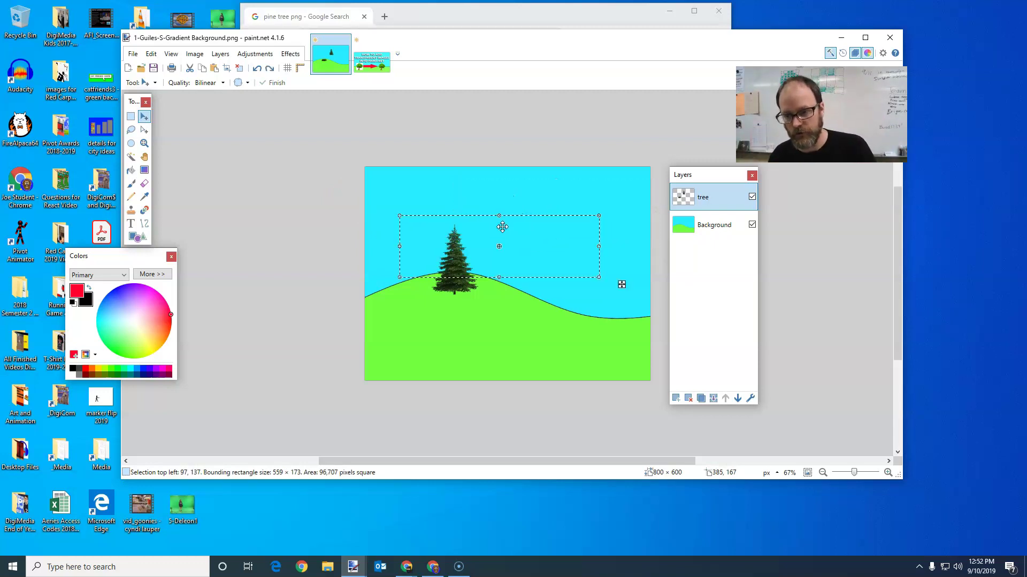
key(ctrl+d)
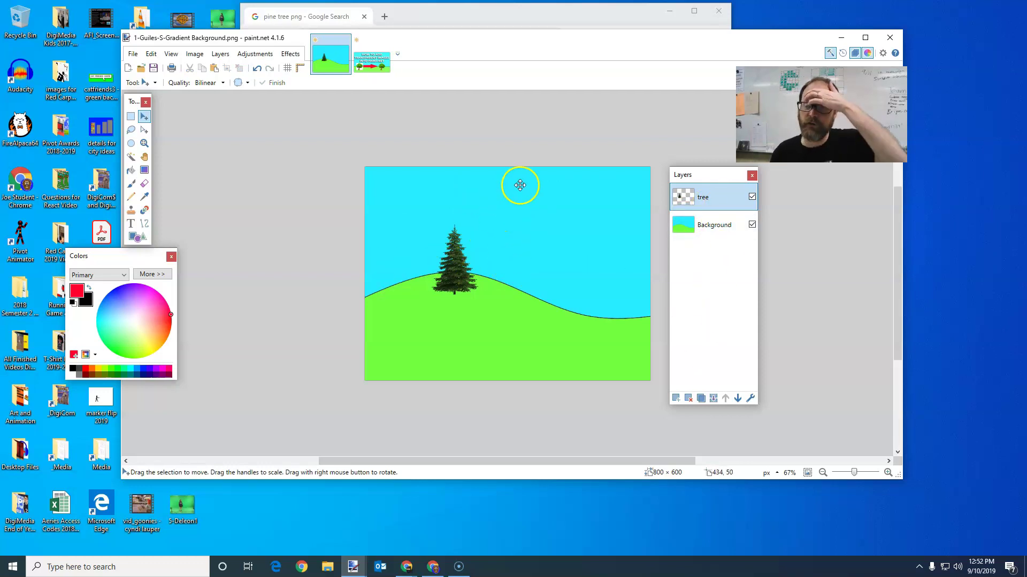
Copy the bushy DeviantArt pine tree image from Google Images and return to Paint.NET.
click(487, 24)
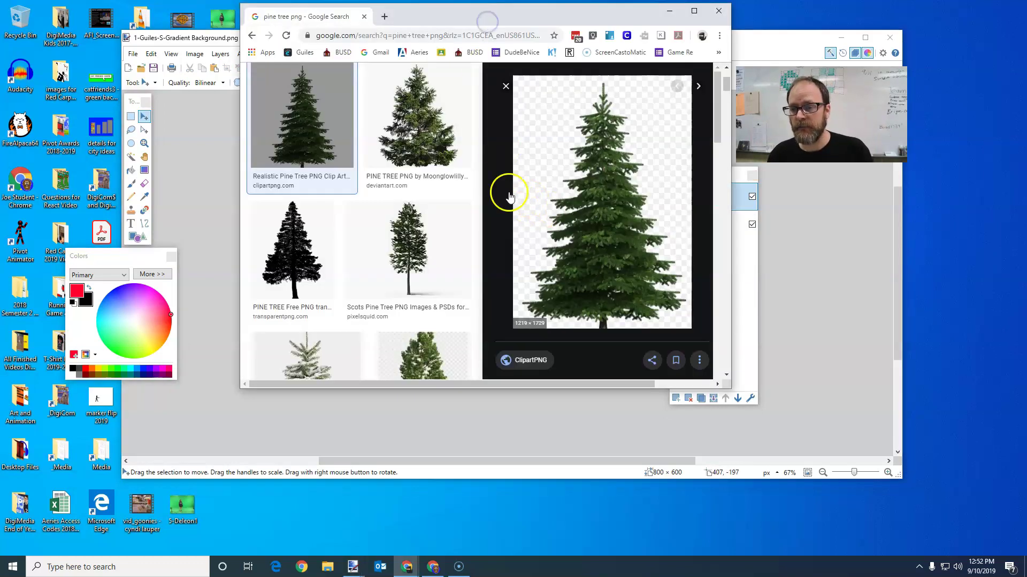
click(378, 147)
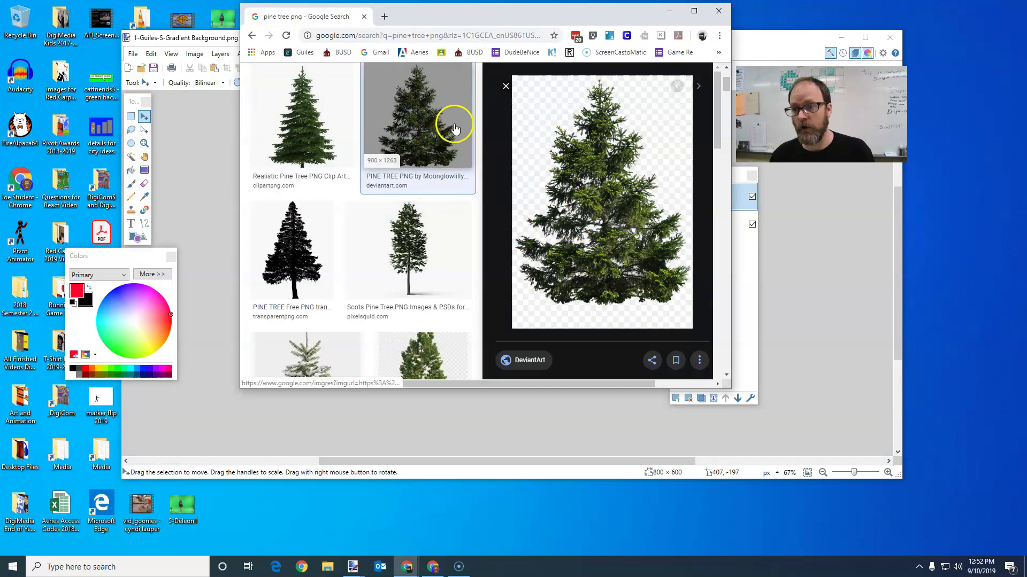
right_click(595, 215)
click(629, 351)
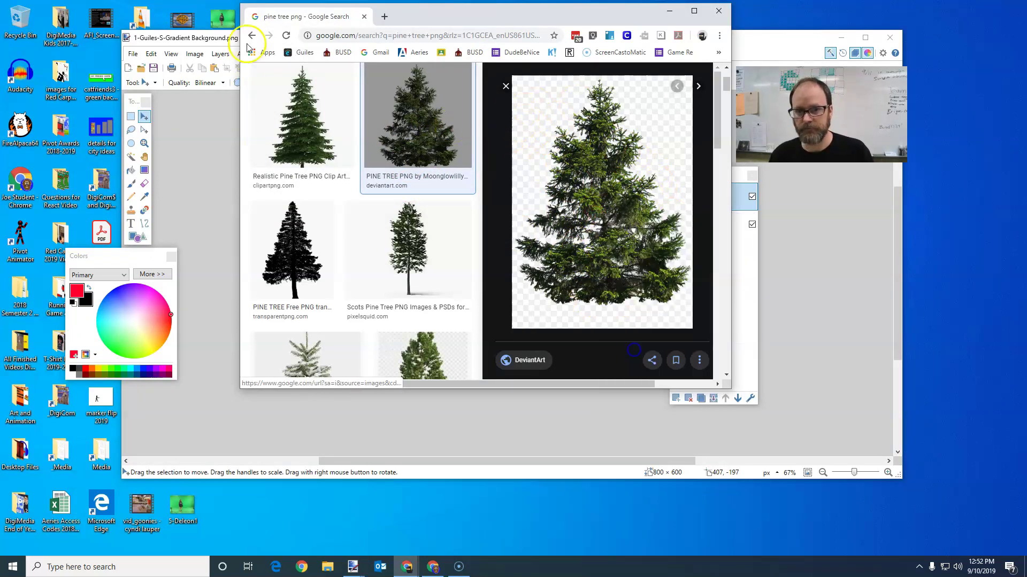
click(212, 38)
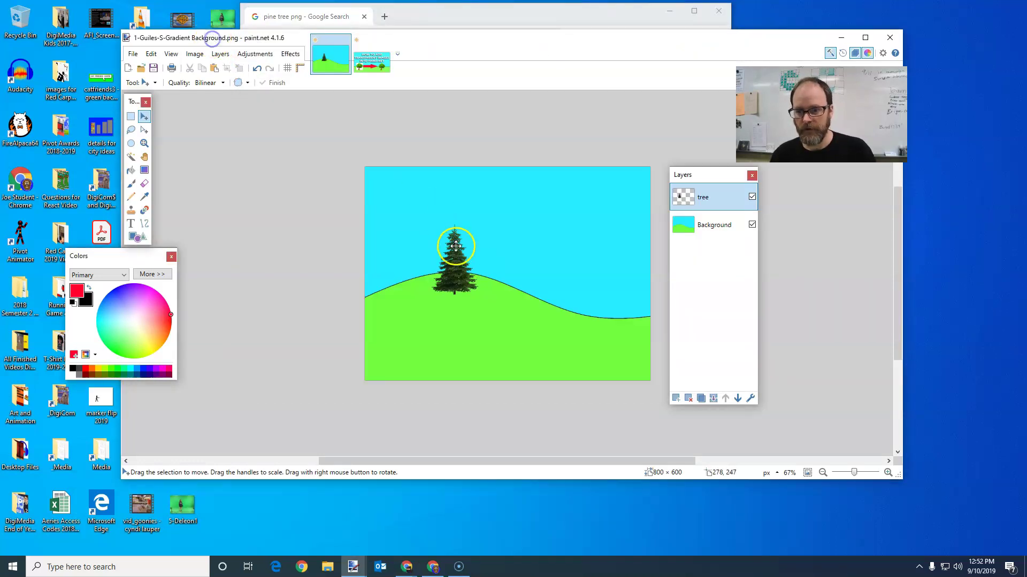
Paste the tree into a new layer at current canvas size, scaled to 172 × 242 on the right slope.
click(676, 399)
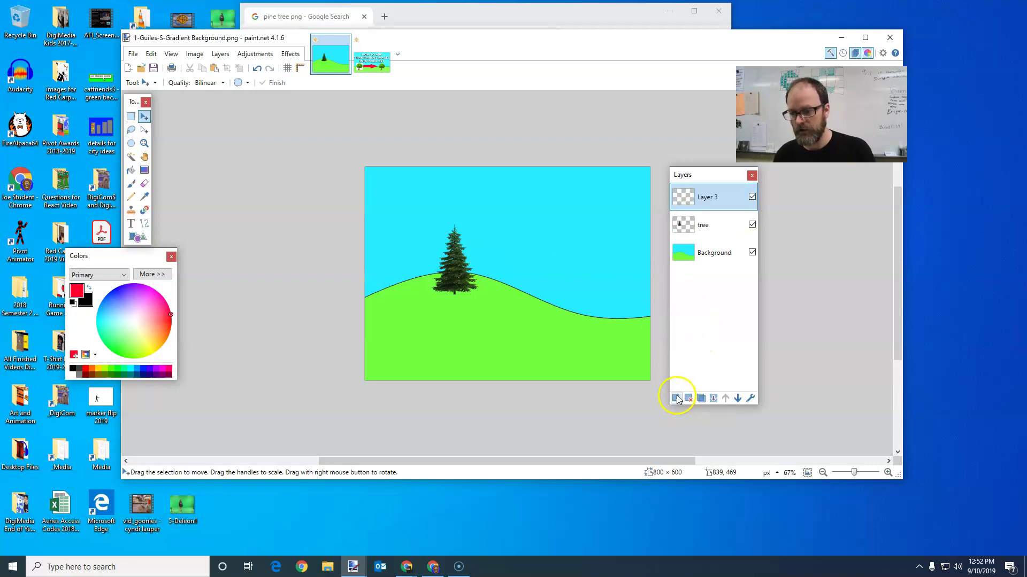
key(ctrl+v)
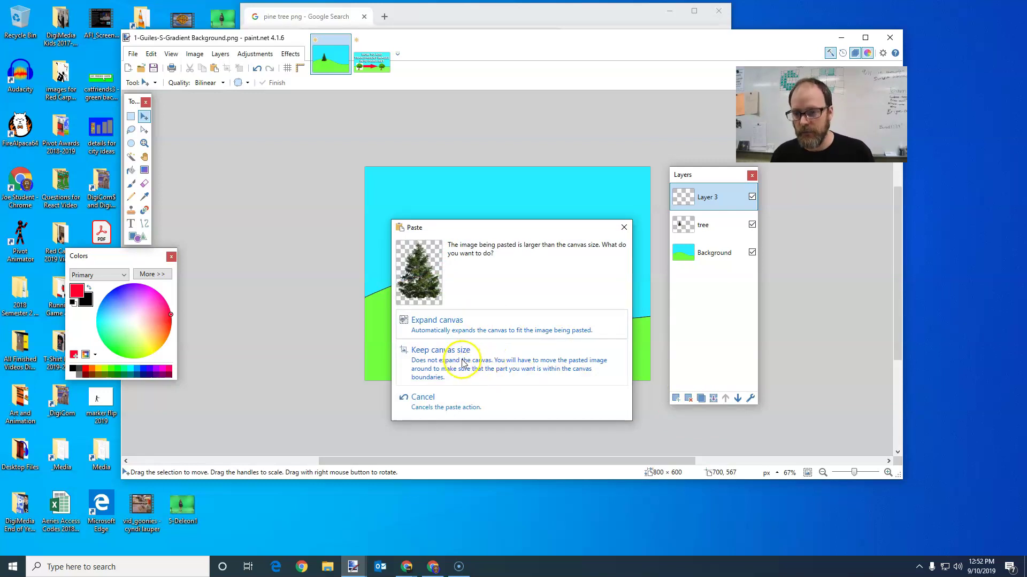
click(463, 362)
mouse_move(501, 319)
mouse_down()
mouse_move(556, 225)
mouse_move(543, 309)
mouse_move(492, 314)
mouse_up()
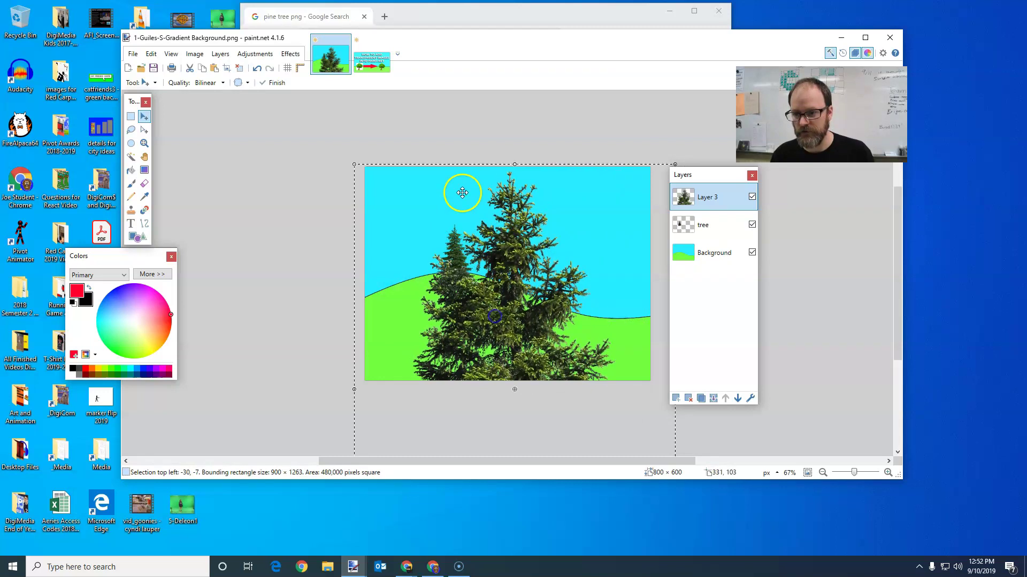
drag(355, 167, 502, 296)
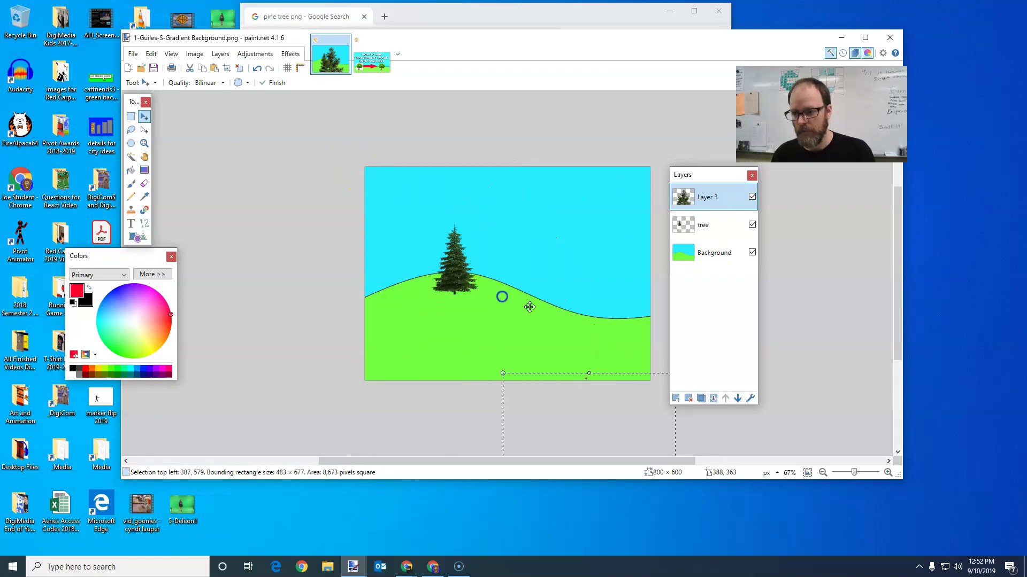
drag(571, 392, 548, 191)
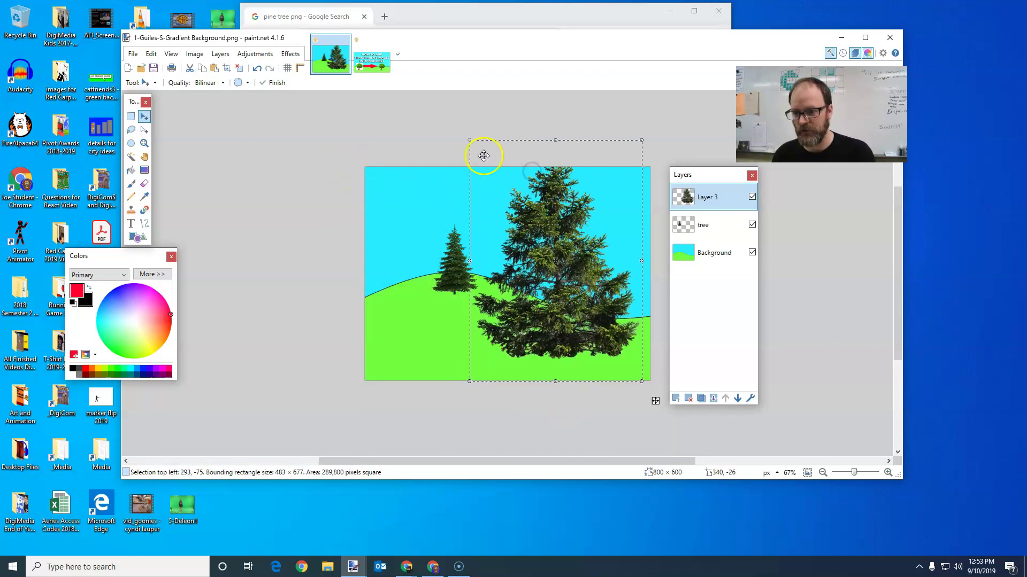
drag(482, 155, 588, 277)
drag(609, 337, 610, 315)
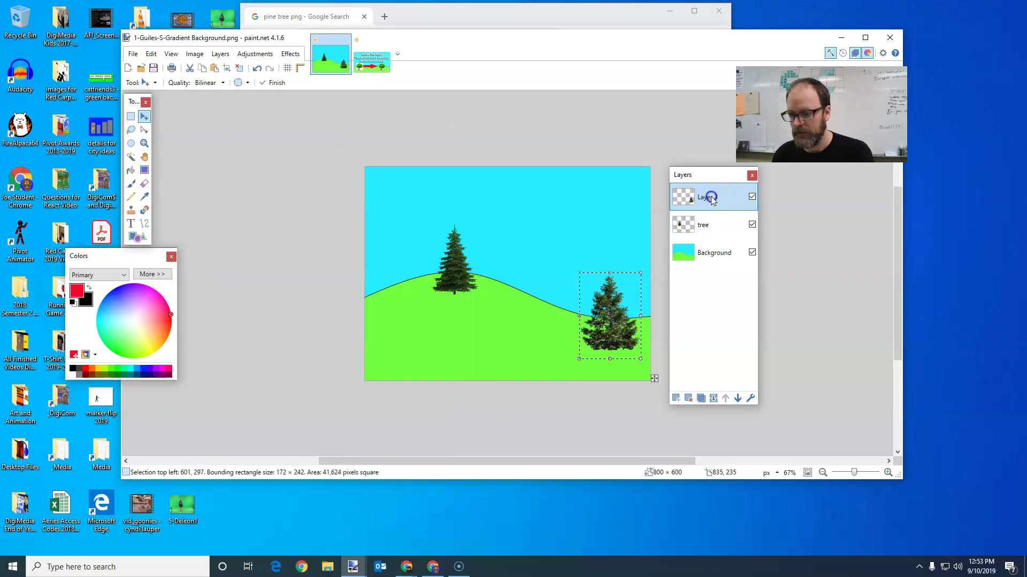
Rename the new layer to 'tree' and deselect.
double_click(707, 197)
key(Return)
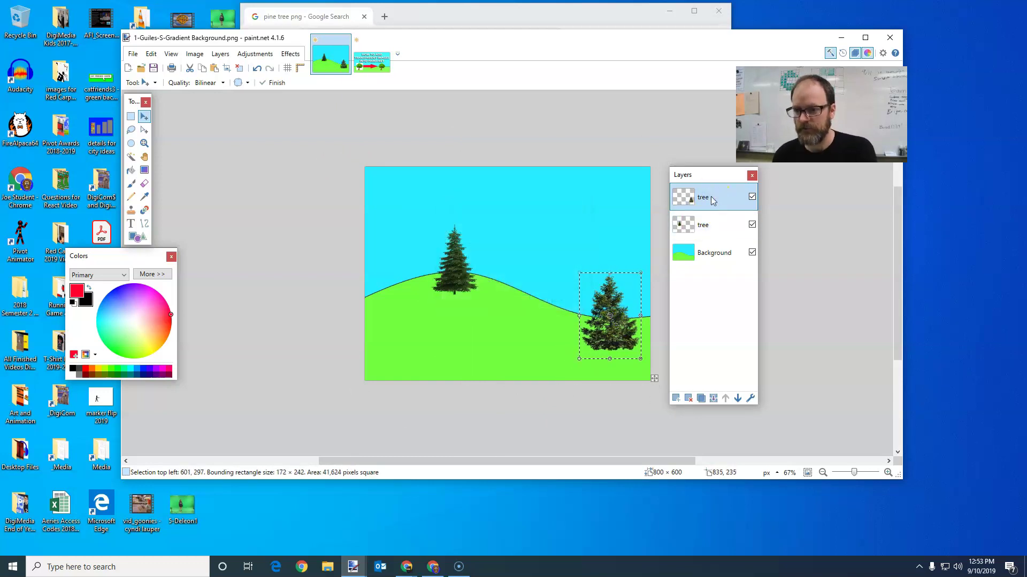
key(ctrl+d)
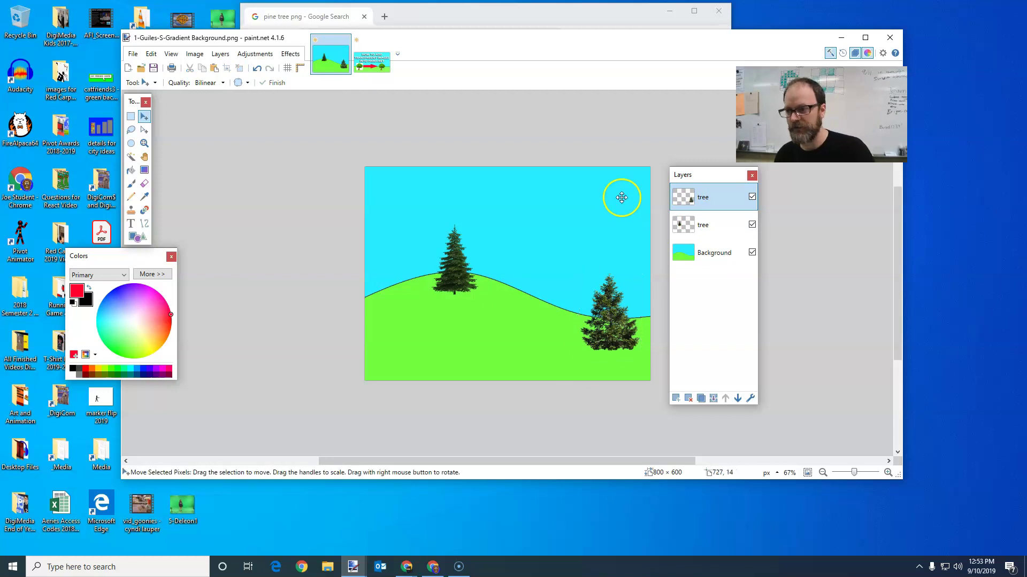
Browse the pine tree image results and copy the tall Scots Pine Fir Larch image.
click(442, 28)
scroll(431, 268, down, 3)
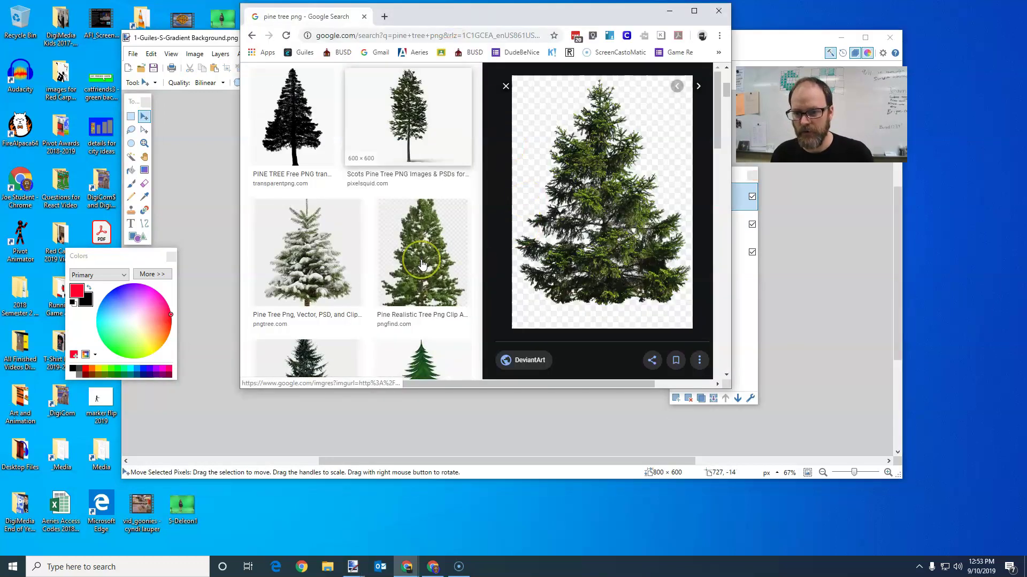
click(435, 256)
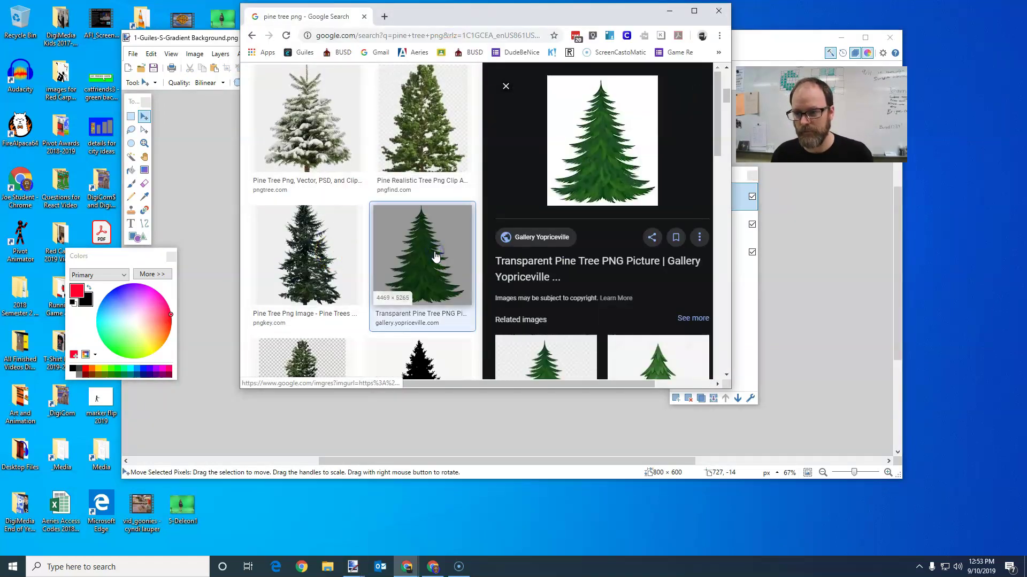
click(298, 254)
scroll(570, 181, down, 3)
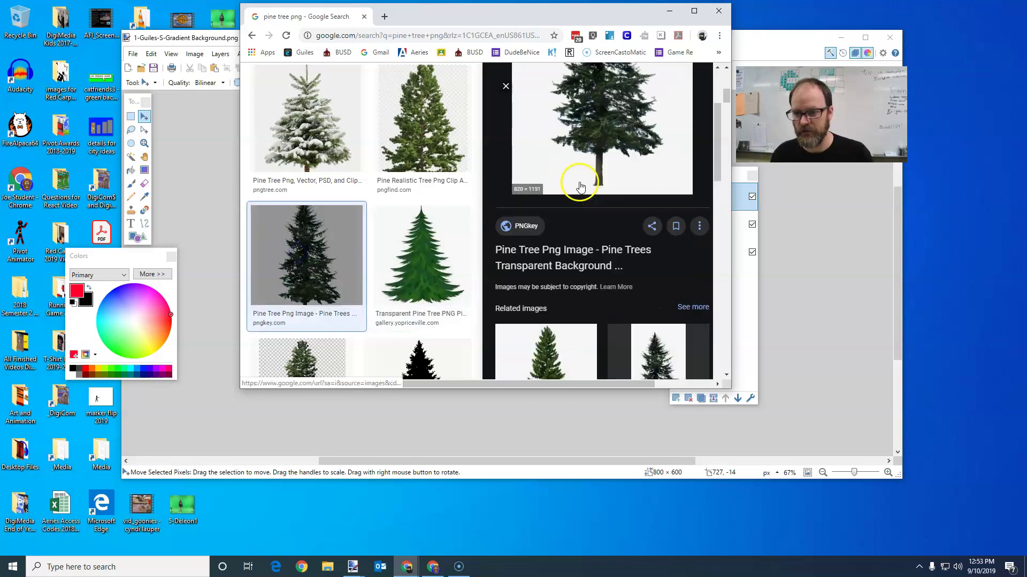
scroll(298, 328, down, 2)
click(327, 298)
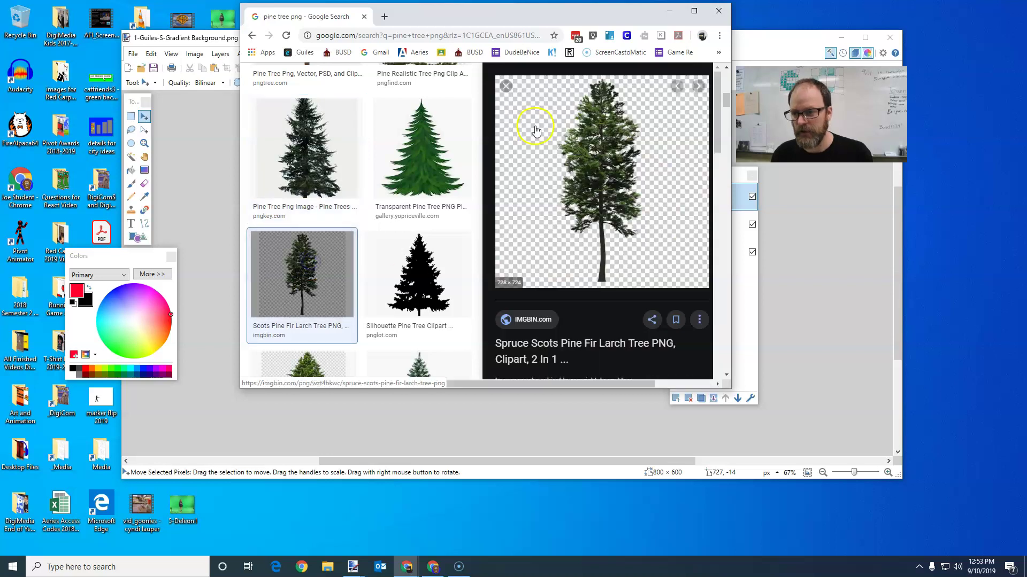
right_click(586, 196)
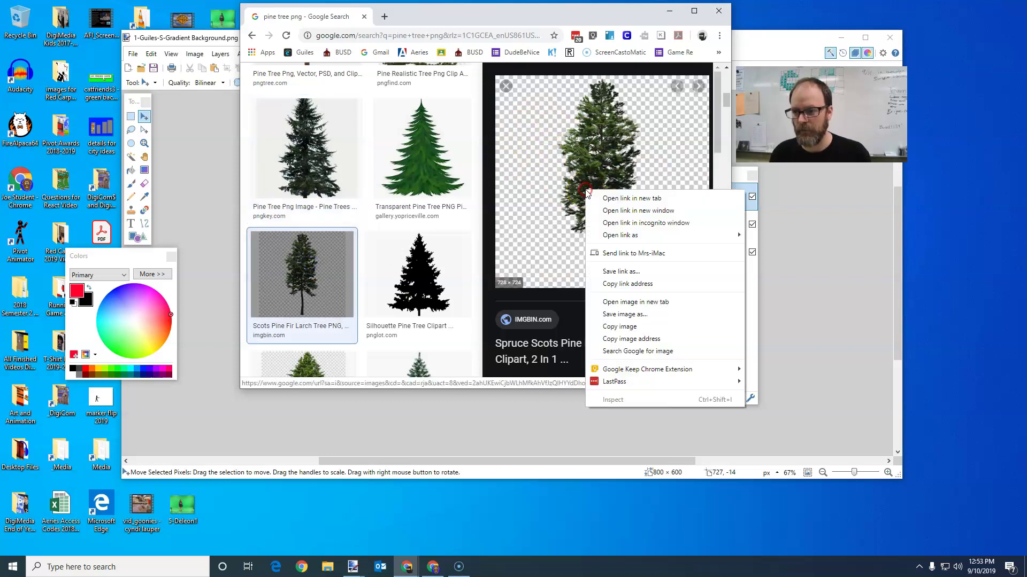
click(633, 324)
Paste the Scots pine into a new layer, keeping the canvas size, and position it.
click(198, 38)
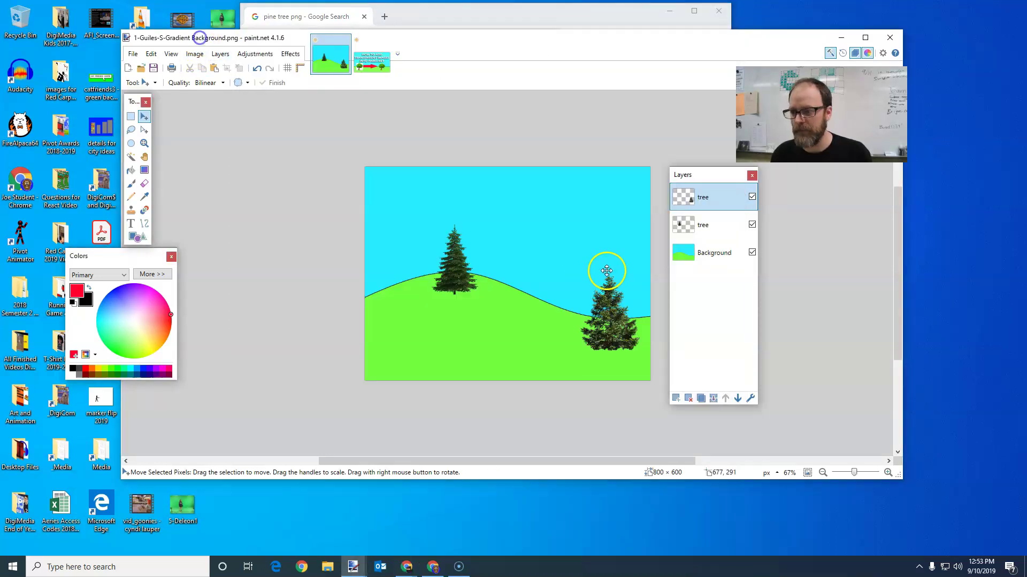
key(ctrl+shift+v)
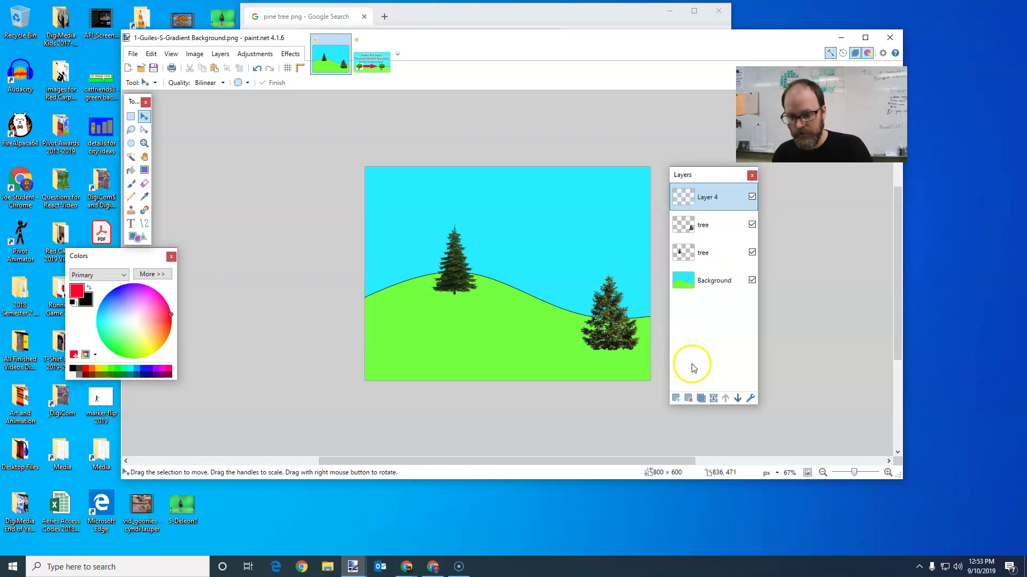
click(488, 362)
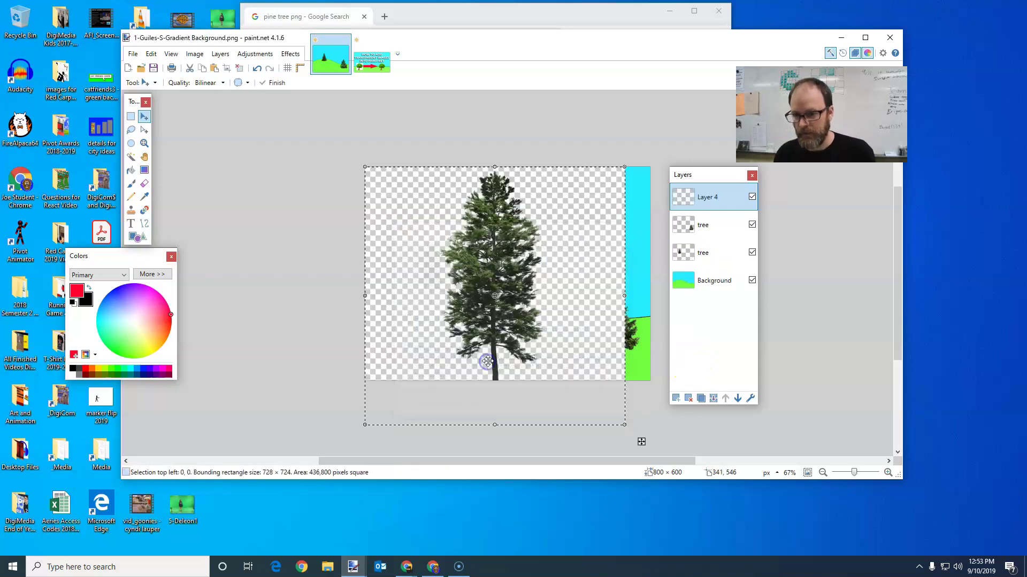
drag(488, 342, 516, 321)
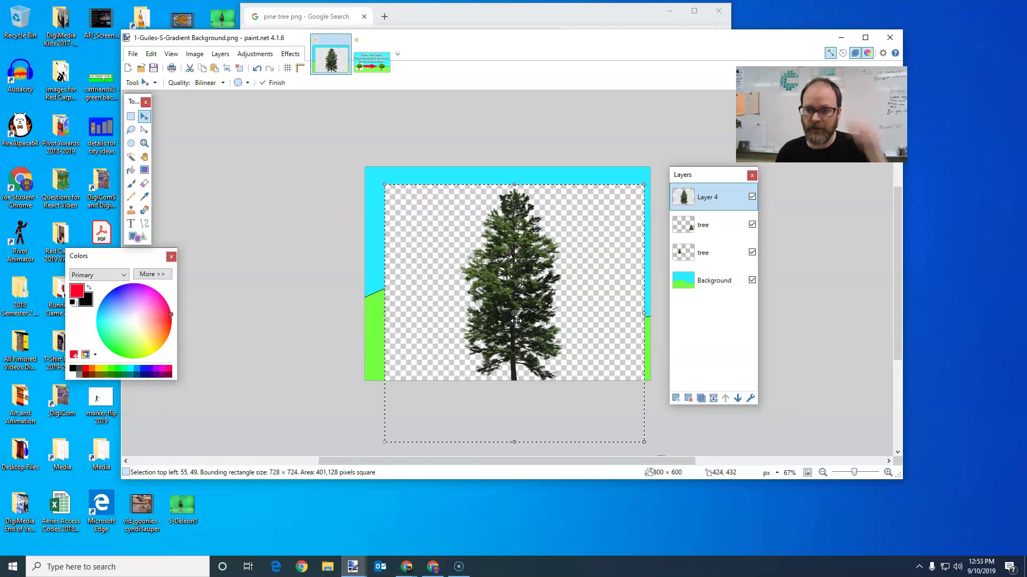
Try erasing its checkered background with the Magic Wand at 52% tolerance, then undo and delete the layer.
click(131, 157)
click(422, 256)
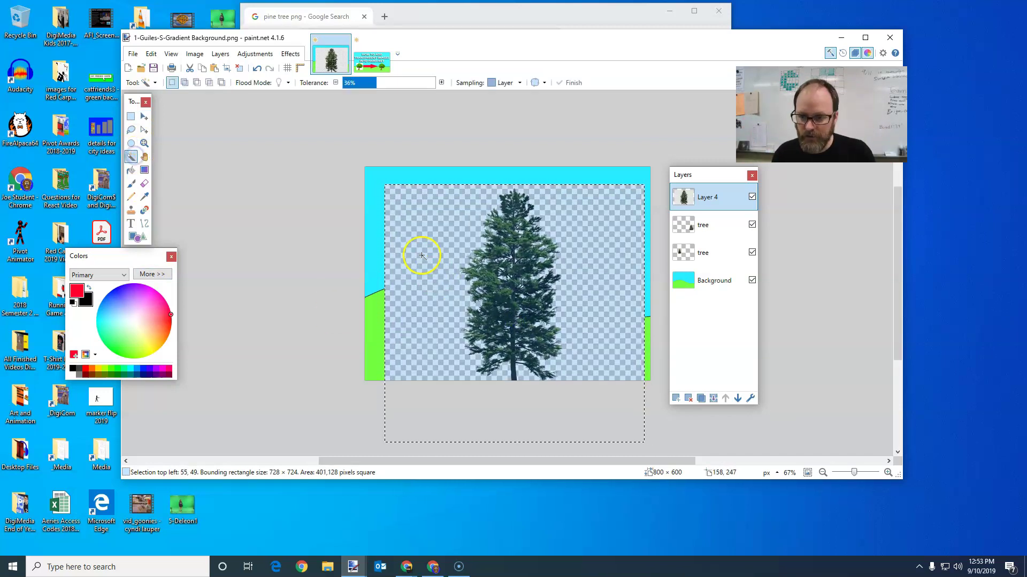
click(422, 255)
click(391, 83)
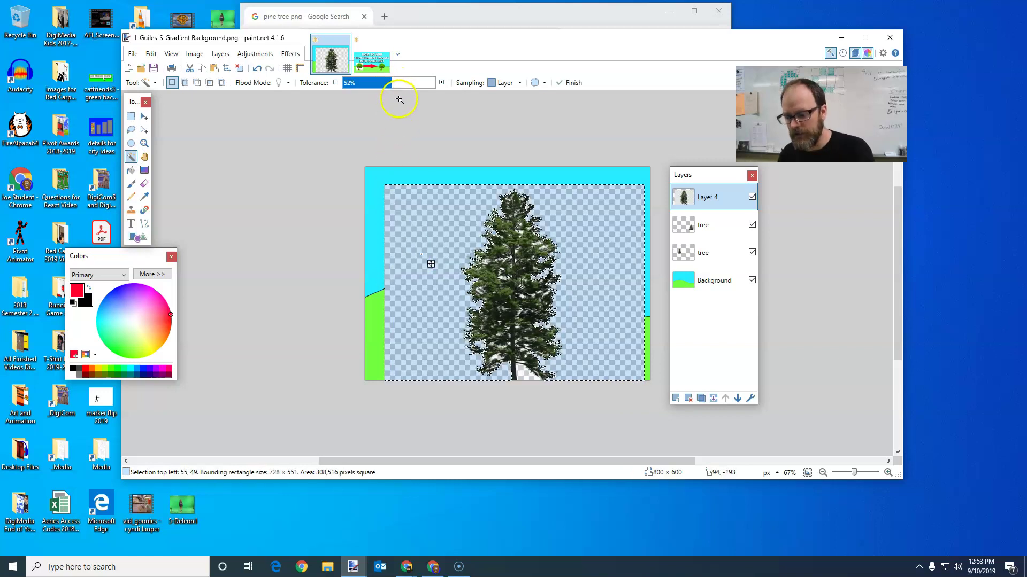
key(Delete)
scroll(502, 153, down, 3)
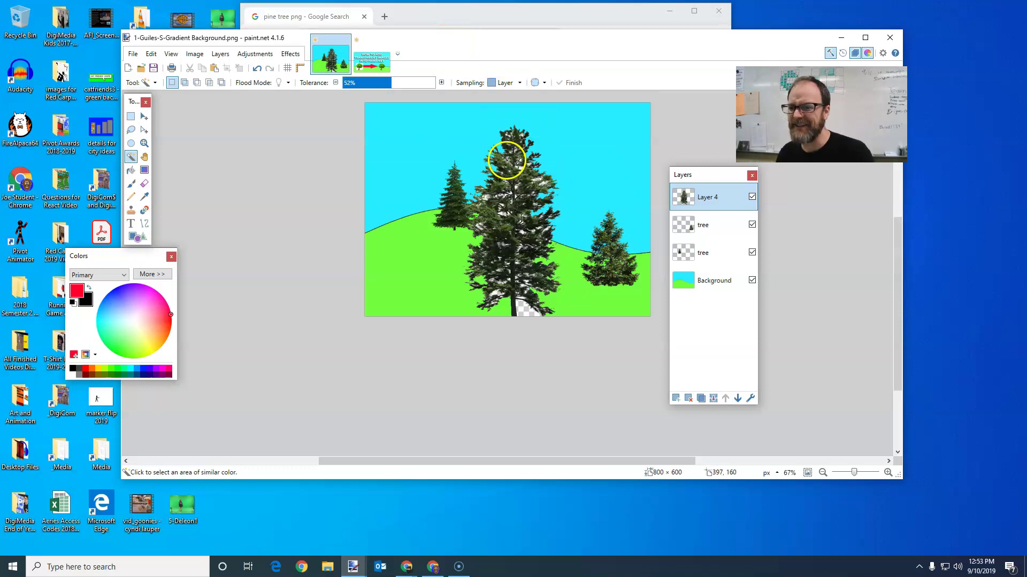
scroll(507, 150, up, 3)
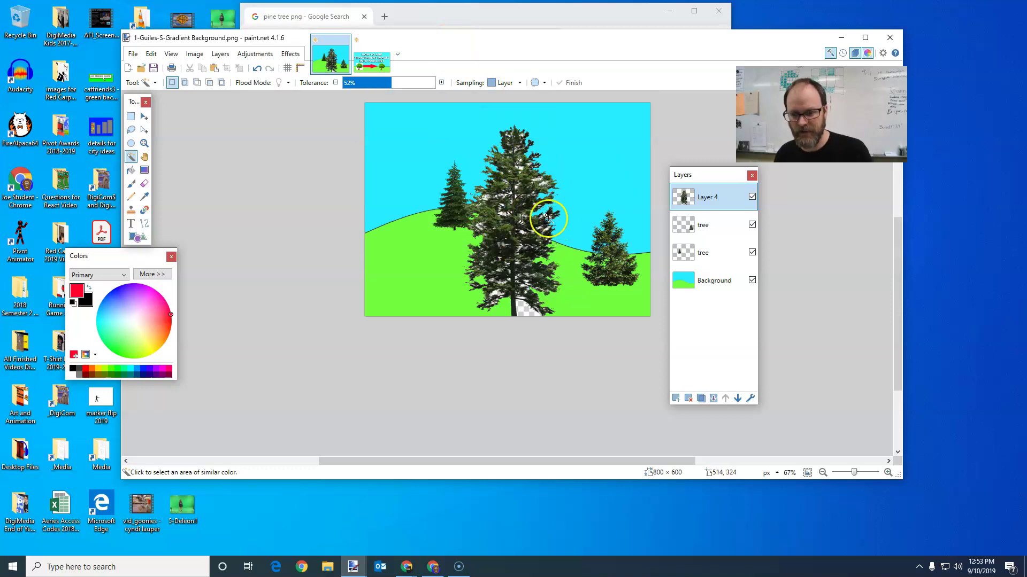
key(ctrl+z)
key(ctrl+z)
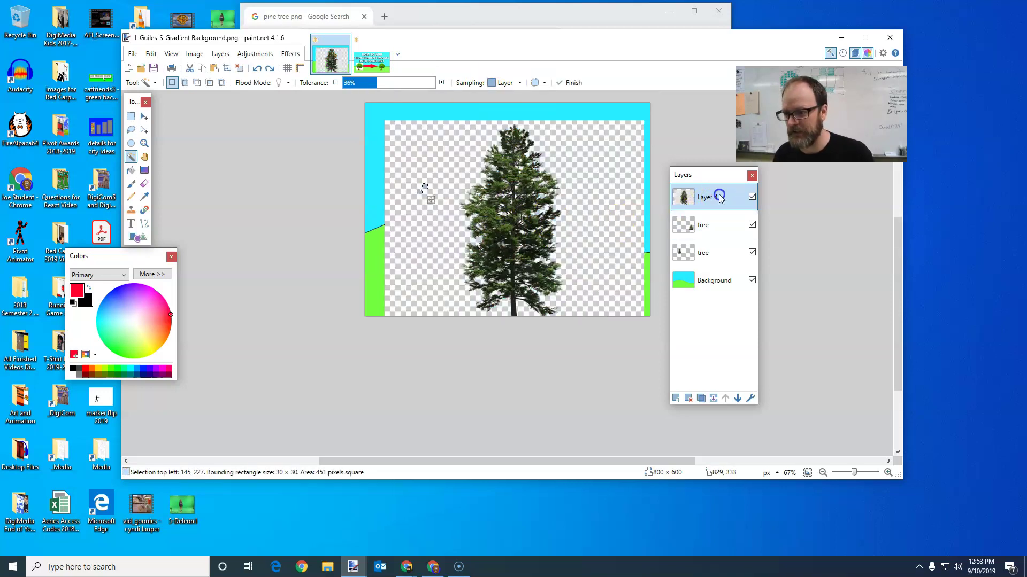
click(689, 399)
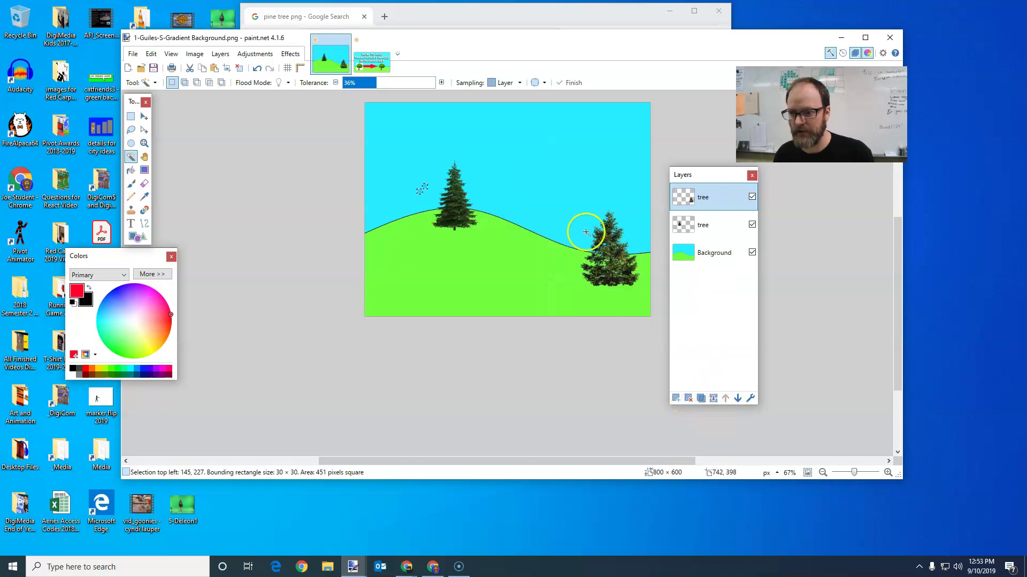
Copy the green 'Transparent Pine Tree PNG' from Google Images and return to Paint.NET.
click(468, 21)
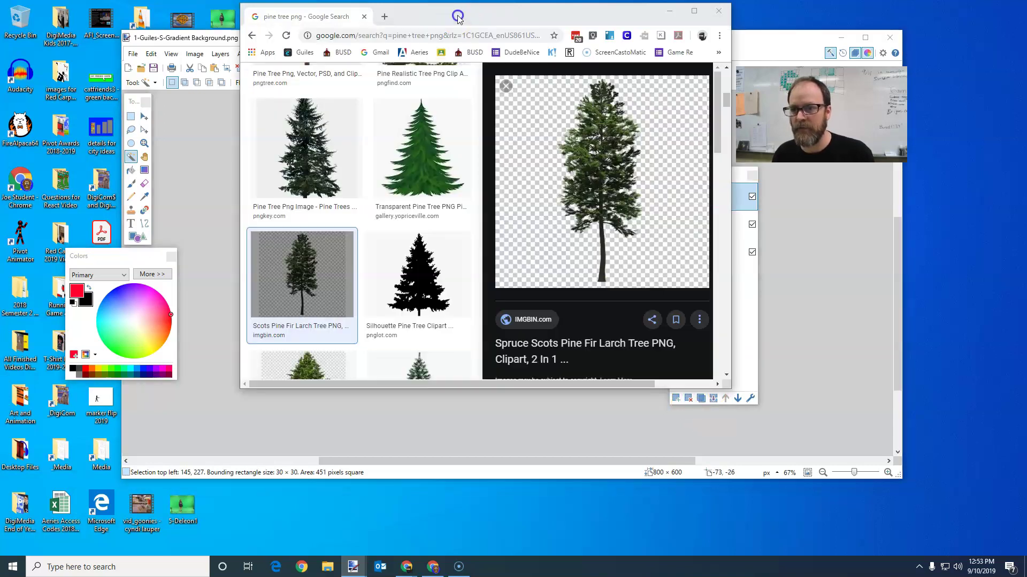
click(414, 155)
right_click(596, 152)
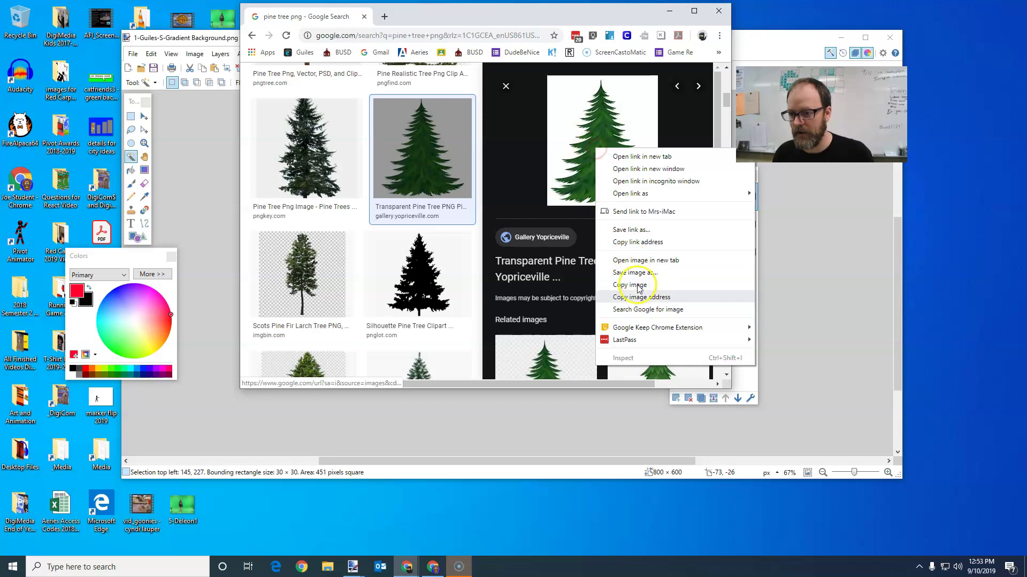
click(642, 290)
click(218, 38)
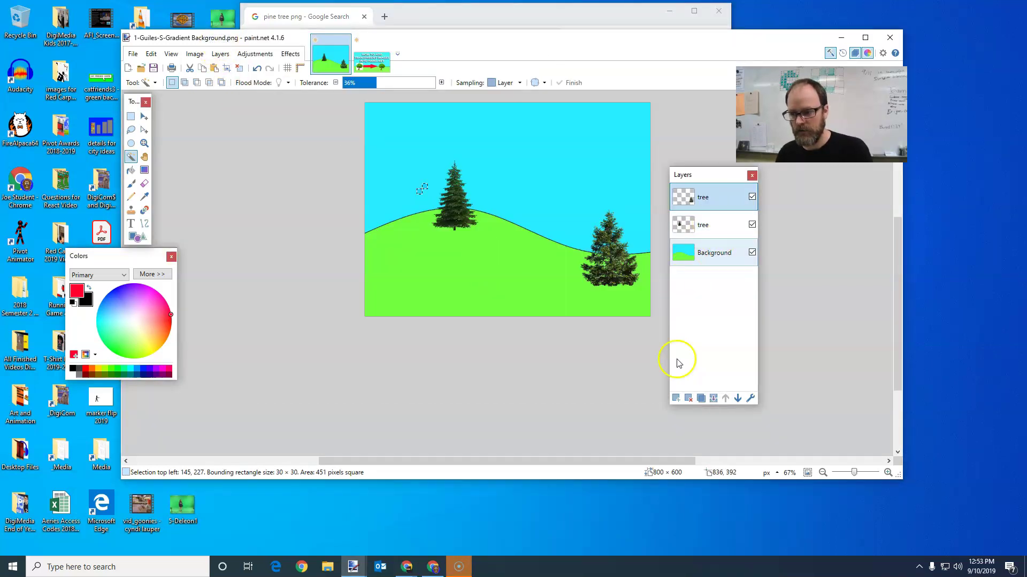
Paste the green pine tree into a new Layer 4 at the middle of the hill.
click(676, 398)
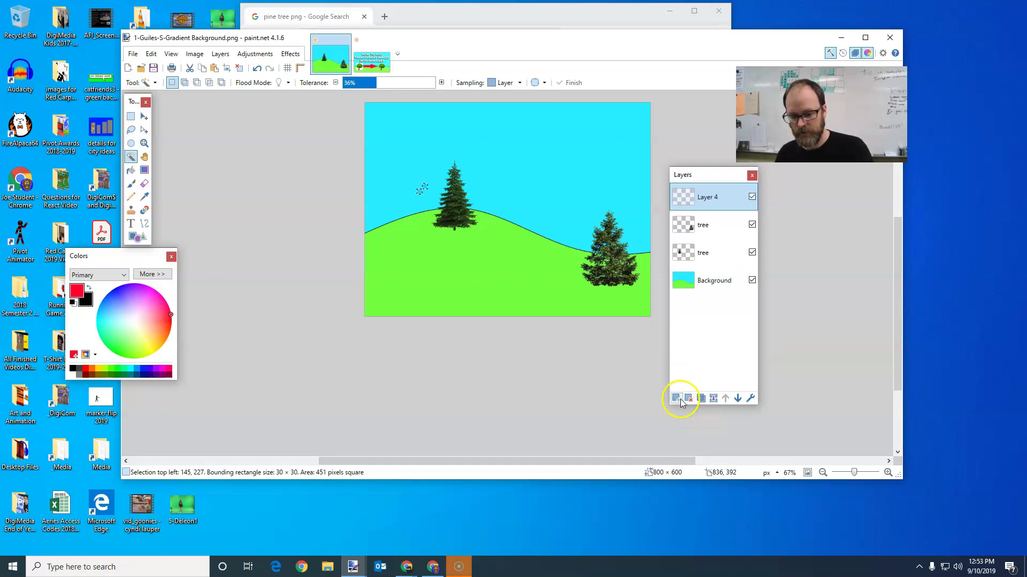
key(ctrl+v)
drag(395, 164, 524, 230)
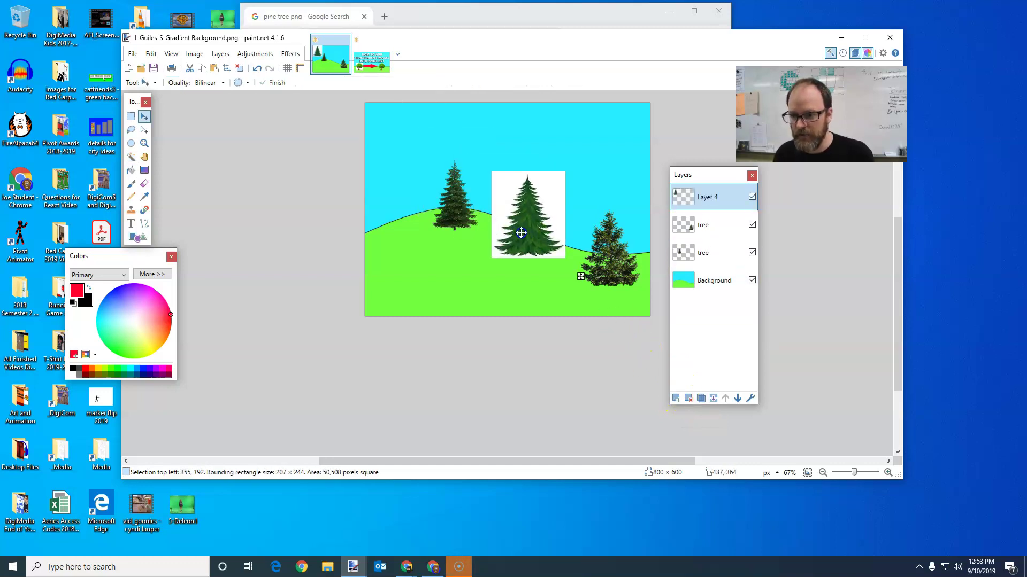
Select the white background around the green tree with the Magic Wand and delete it.
click(130, 156)
click(504, 193)
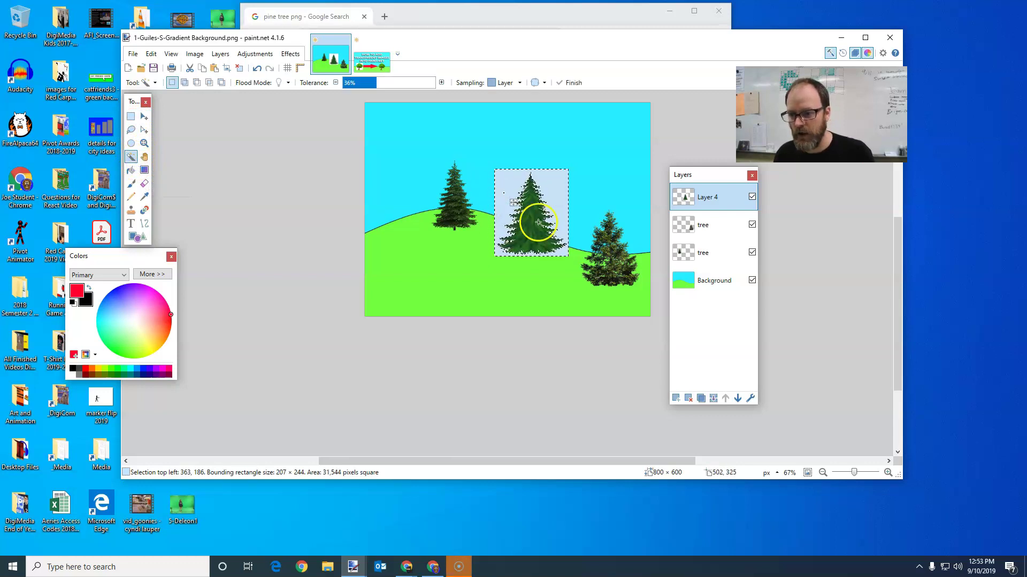
click(503, 210)
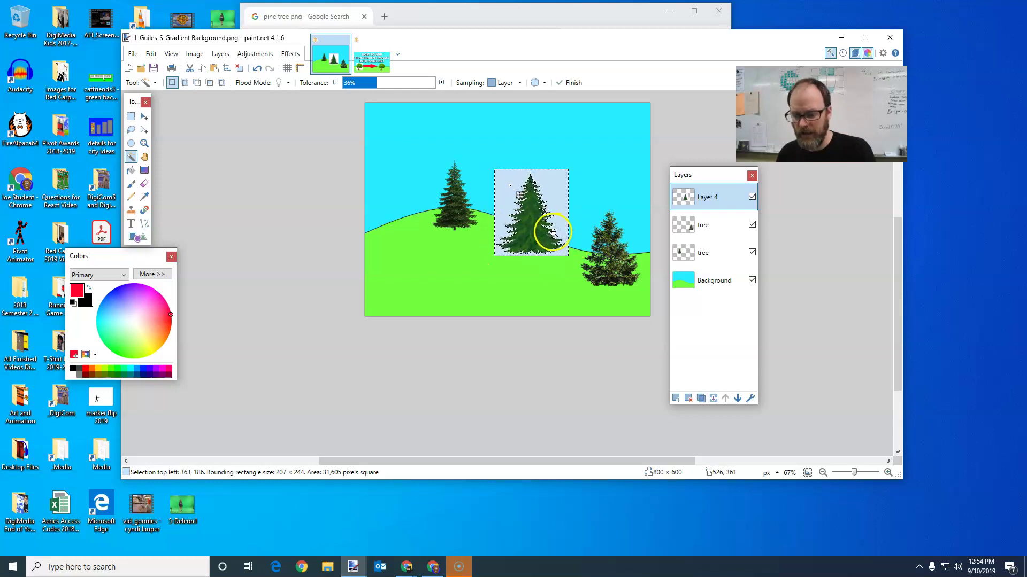
key(Delete)
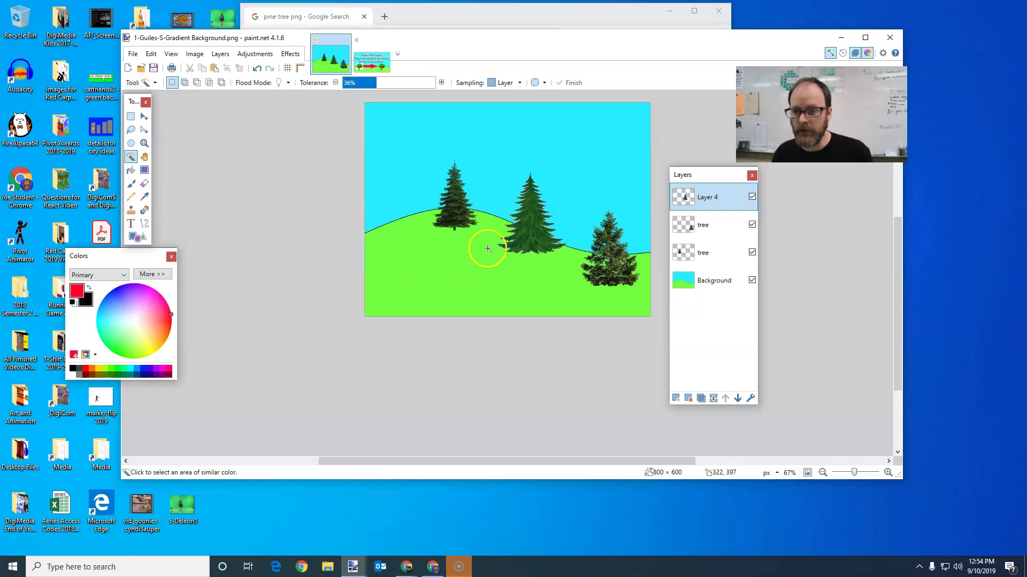
Scale the Layer 4 pine down to 512×384 and set it on the hill beside the left tree.
click(144, 117)
drag(532, 234, 400, 233)
drag(523, 102, 426, 176)
drag(357, 256, 414, 222)
click(596, 271)
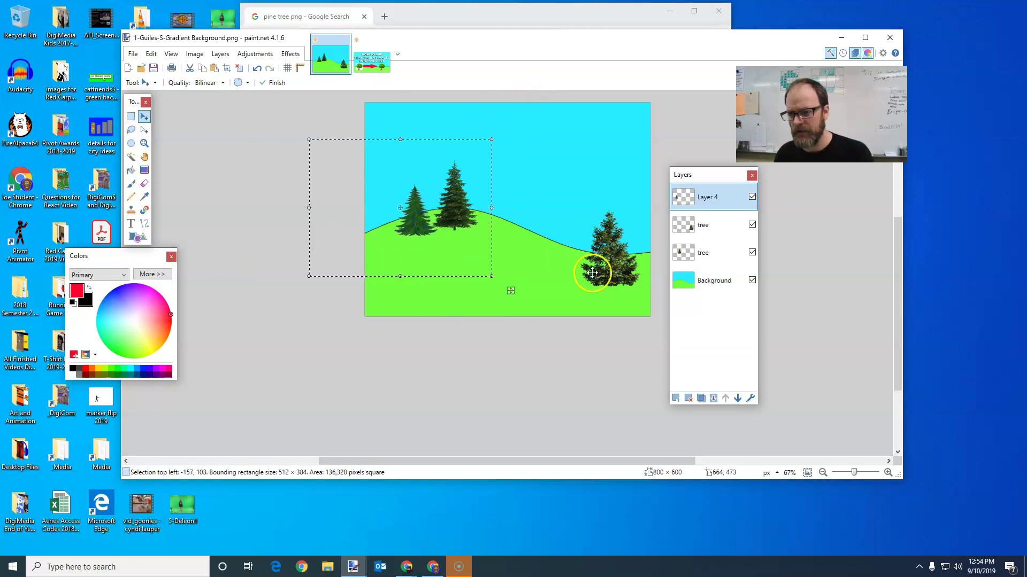
click(518, 268)
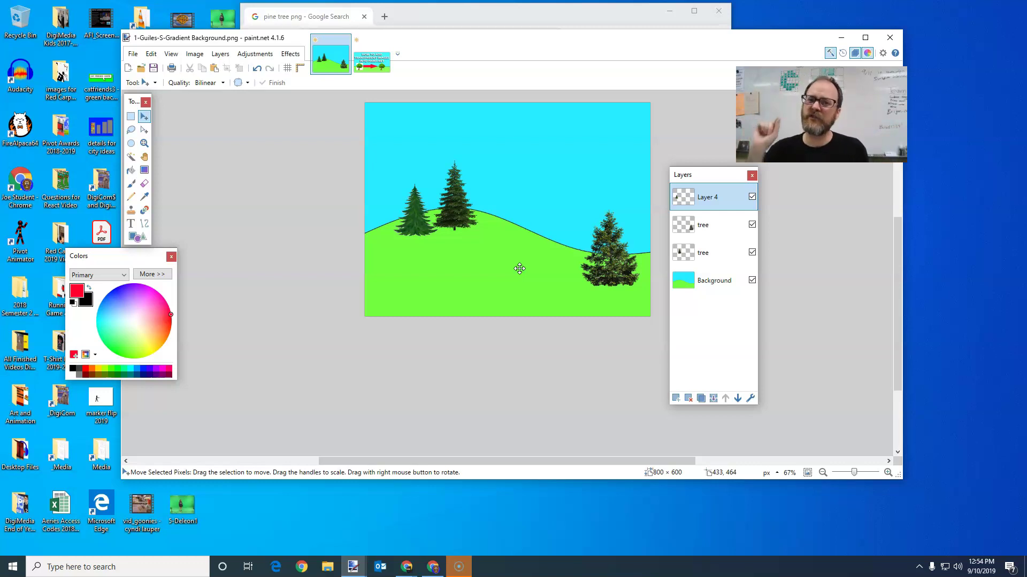
Drop 'png' from the Google Images query and rerun the search for 'pine tree'.
drag(493, 24, 496, 26)
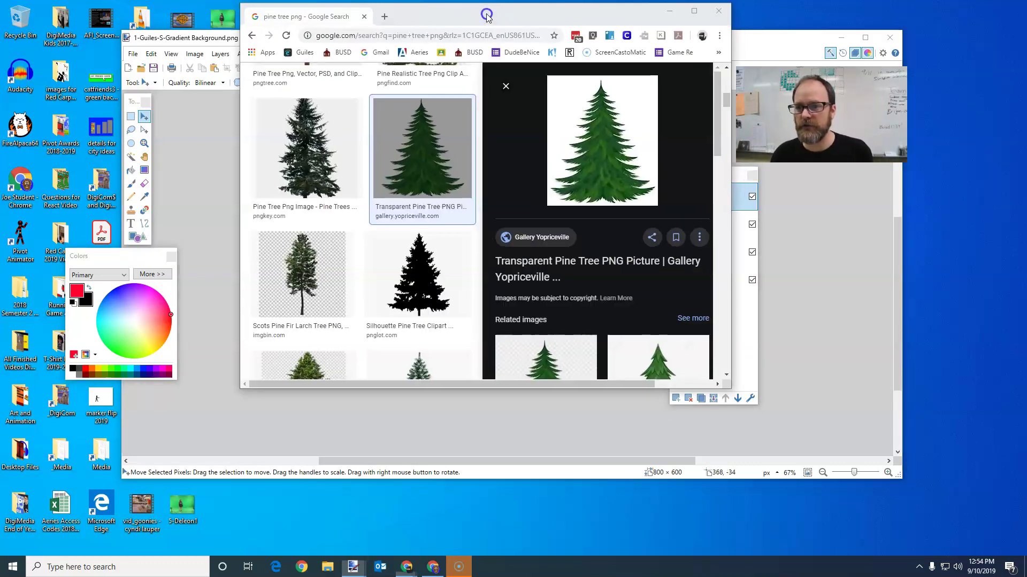
scroll(368, 196, down, 2)
scroll(374, 214, down, 8)
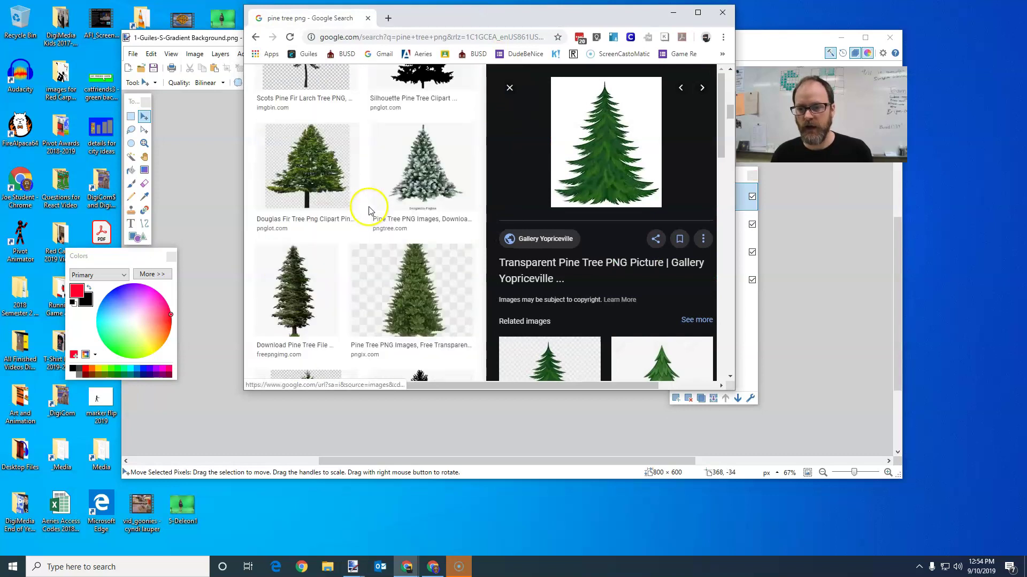
scroll(423, 248, up, 10)
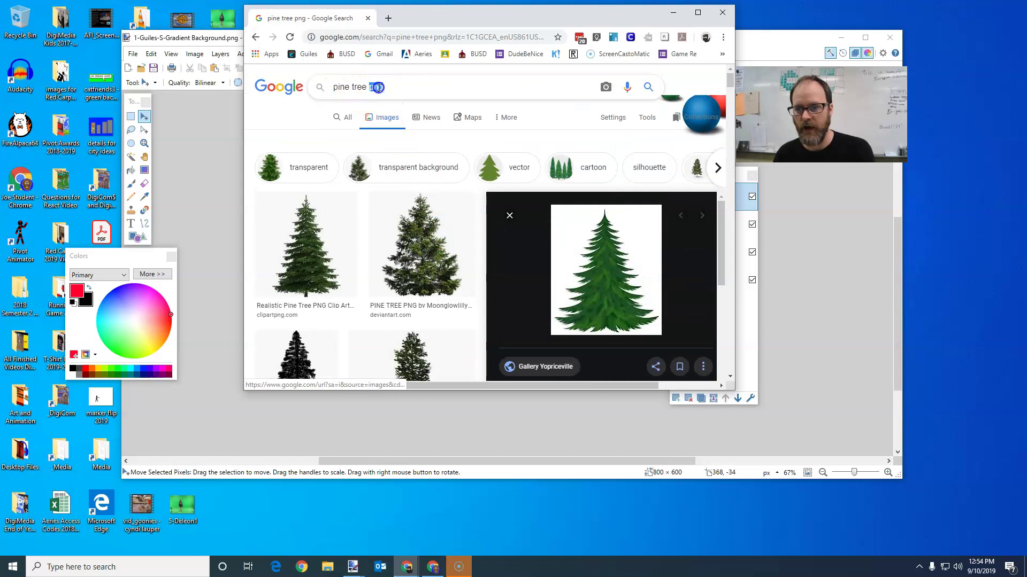
key(BackSpace)
key(Return)
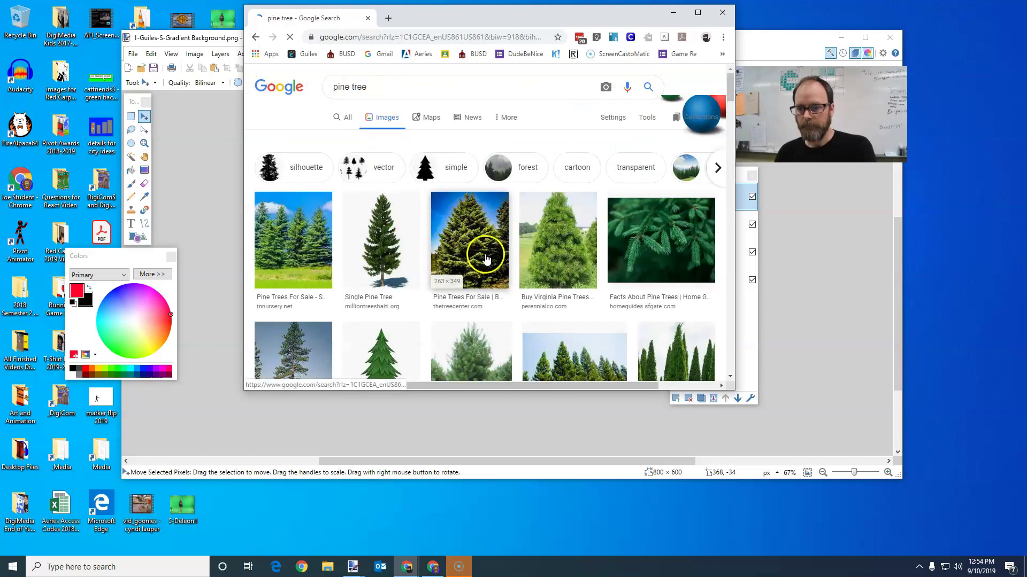
Copy the bushy Virginia pine photo to the clipboard.
click(556, 247)
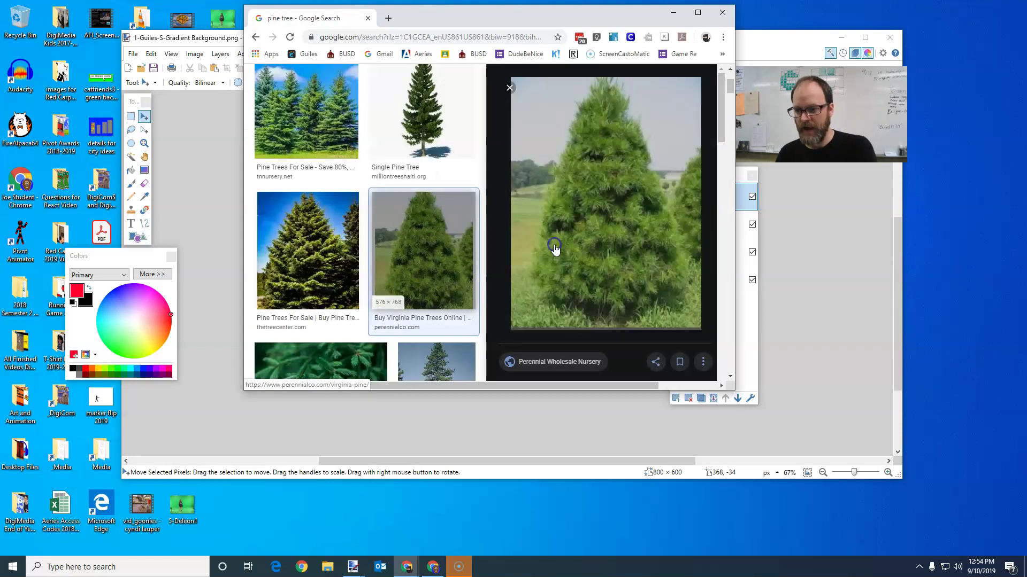
right_click(564, 237)
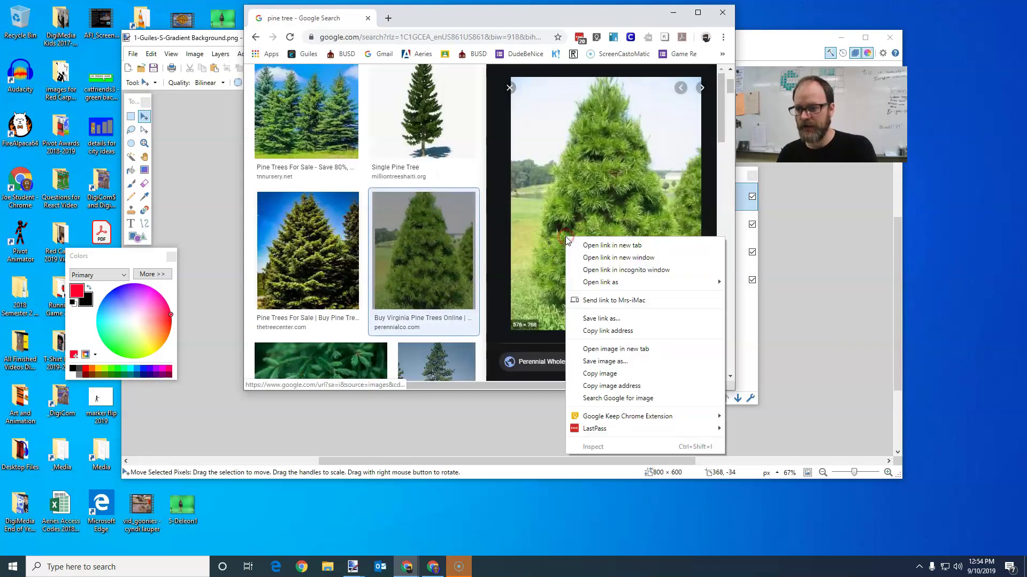
click(615, 374)
Paste the pine photo onto a new layer, keeping canvas size, shrunk to 271×362 on the hill.
click(215, 38)
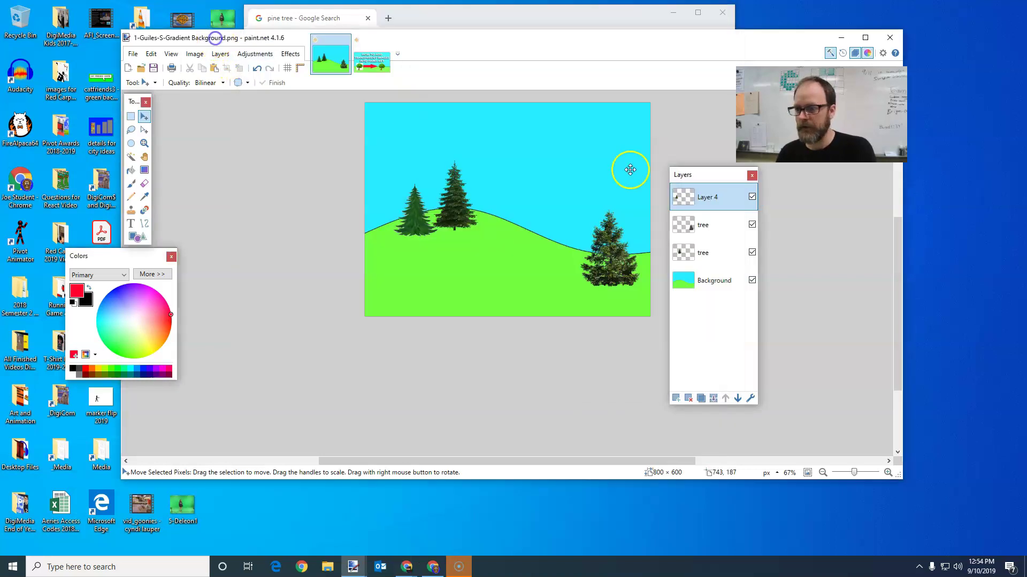
click(675, 395)
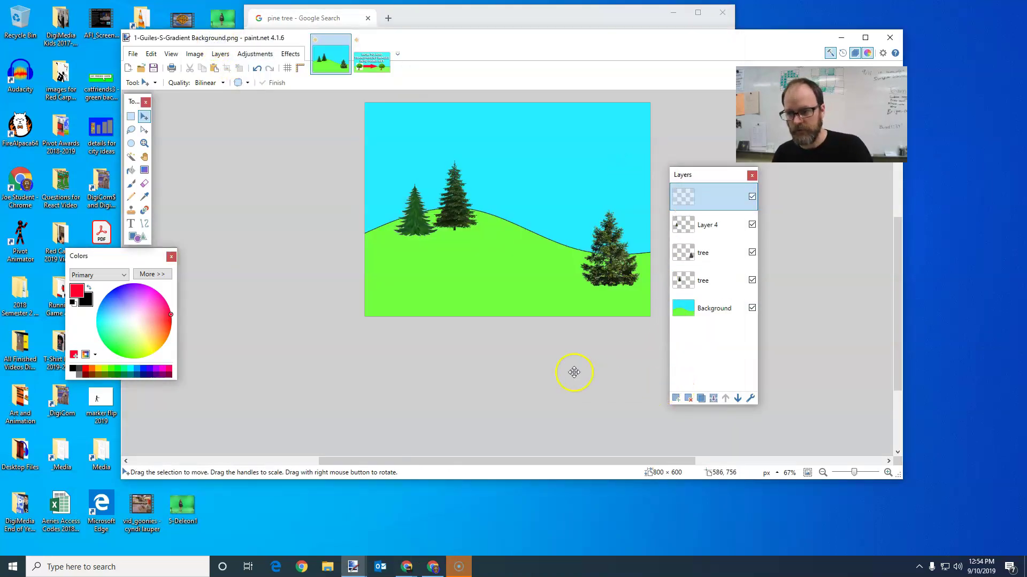
key(ctrl+v)
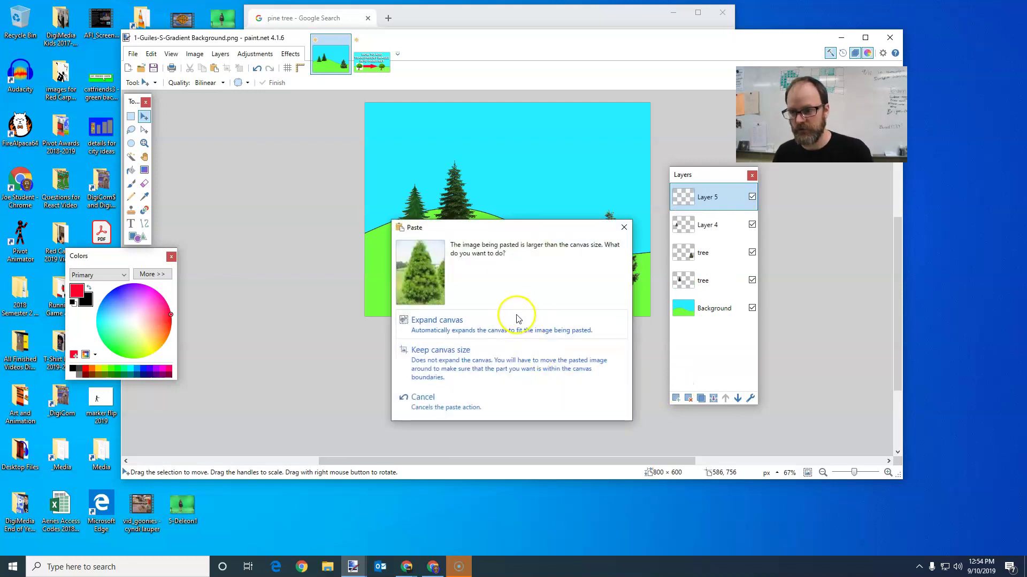
click(489, 362)
drag(489, 290, 497, 229)
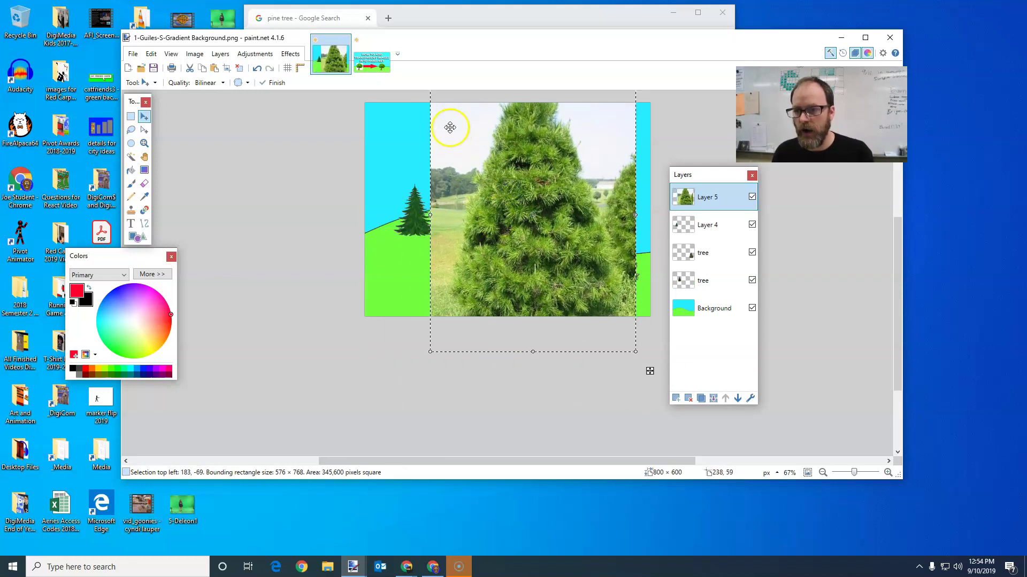
drag(633, 352, 525, 231)
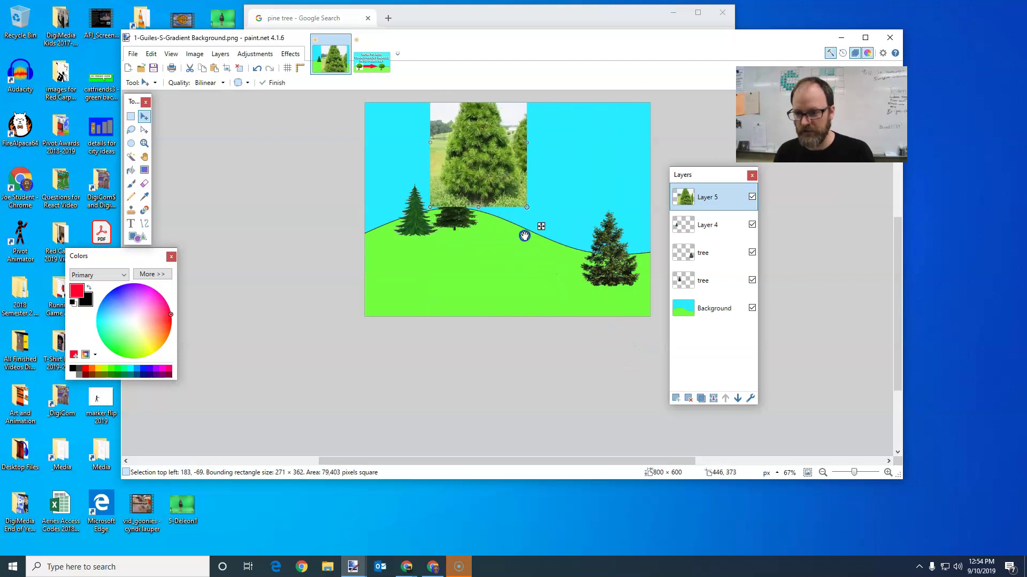
drag(488, 176, 556, 241)
Magic Wand and delete the photo's sky and fringe background, with tolerance raised to 49%.
click(131, 156)
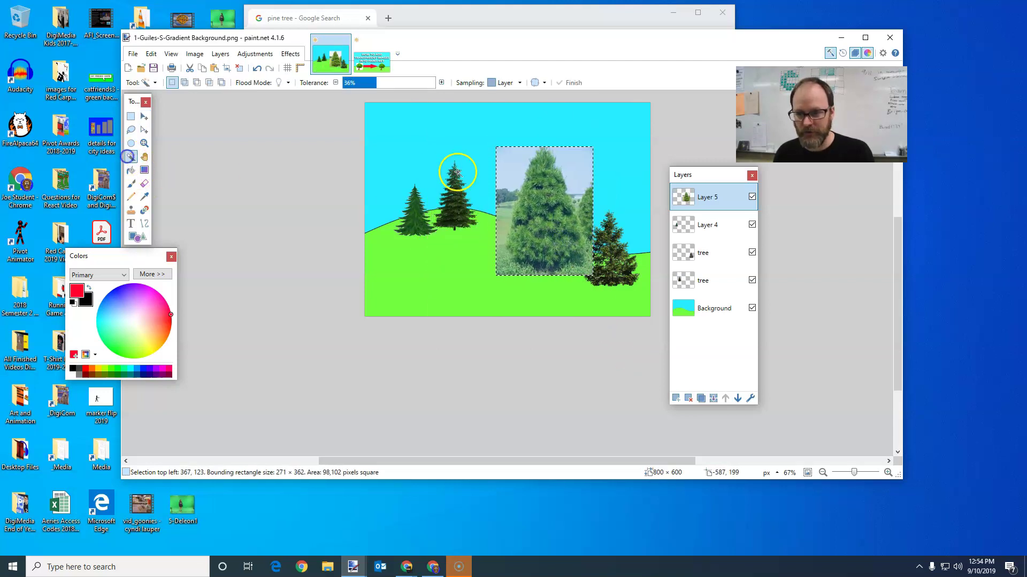
click(506, 172)
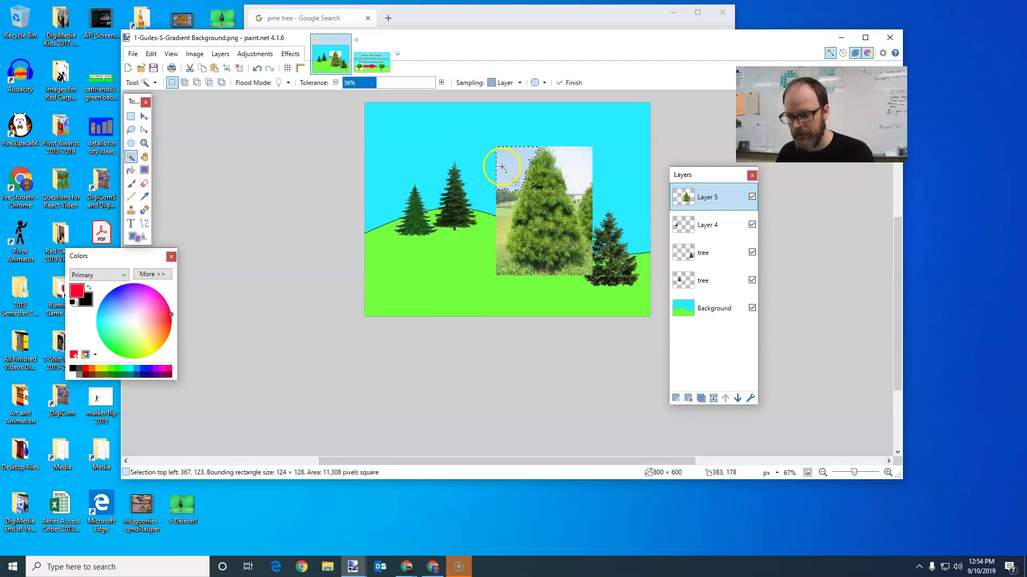
key(Delete)
click(560, 175)
key(Delete)
click(506, 210)
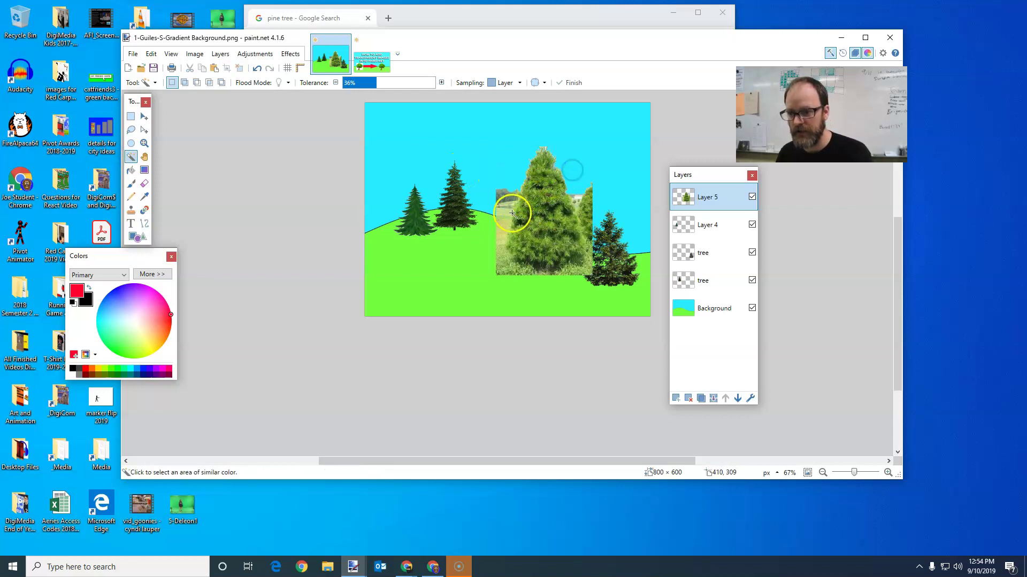
drag(376, 82, 388, 82)
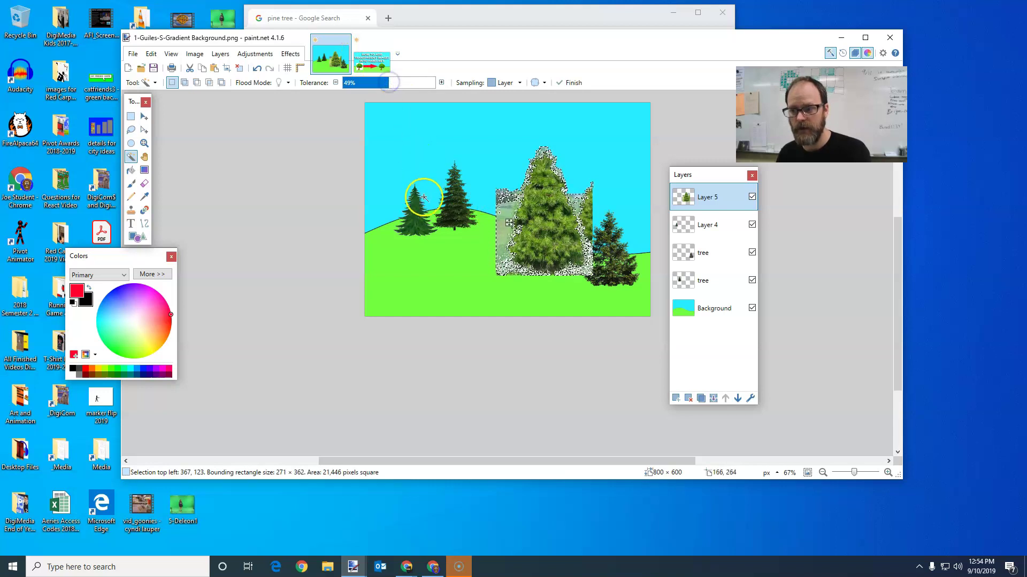
key(Delete)
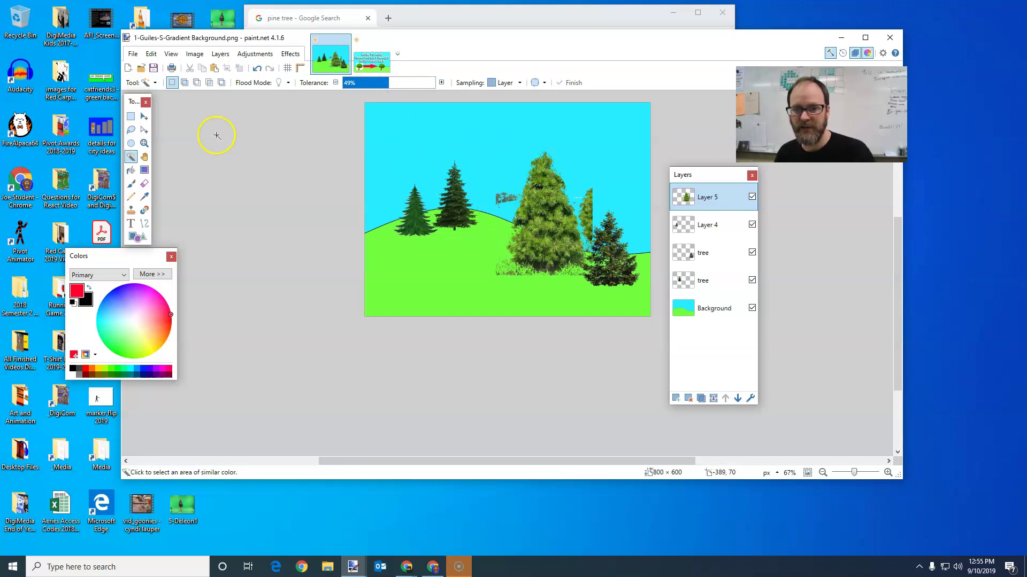
Erase the leftover background scraps around the pasted pine with a 50-wide Eraser.
click(146, 185)
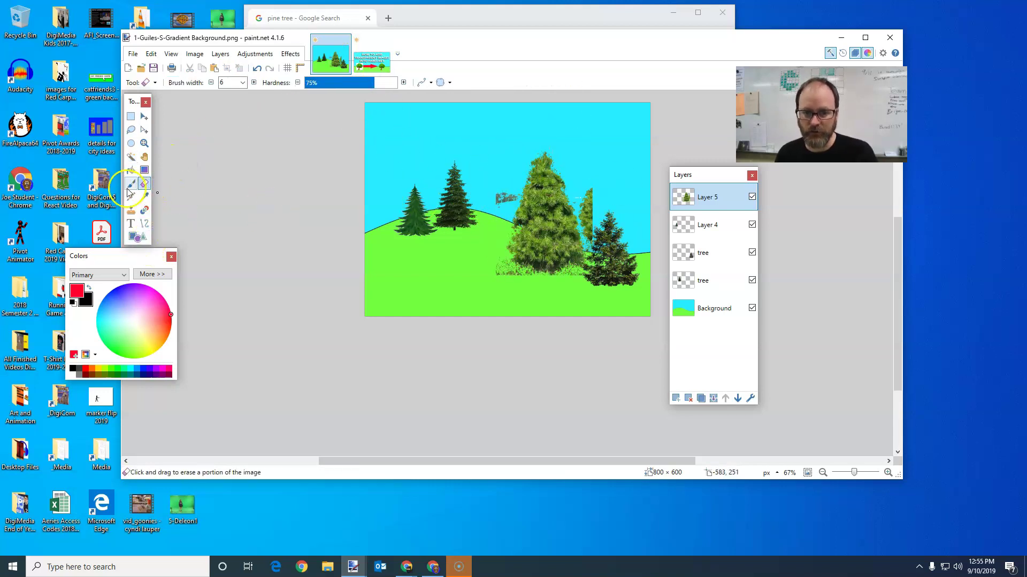
click(242, 83)
click(240, 222)
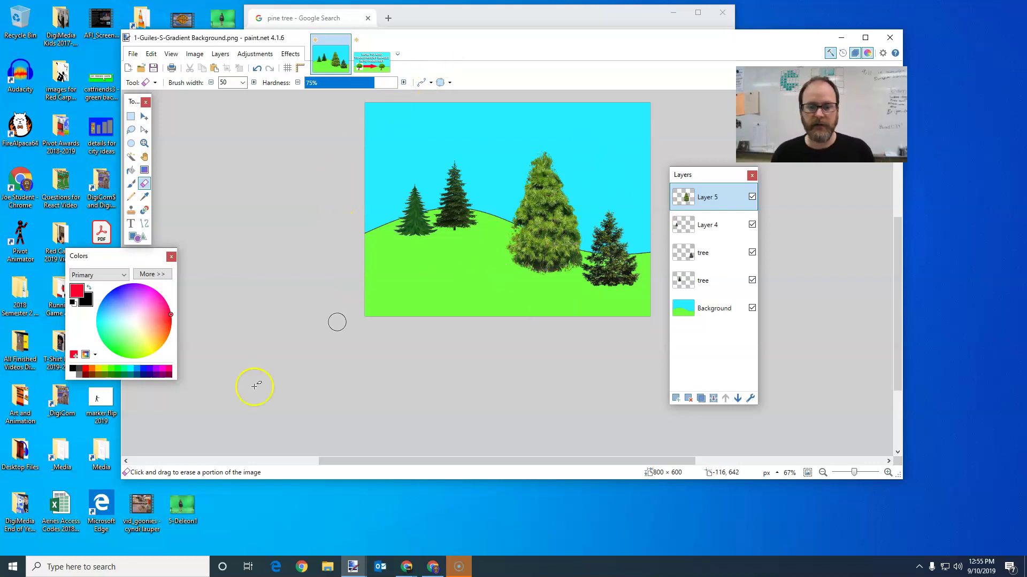
click(458, 567)
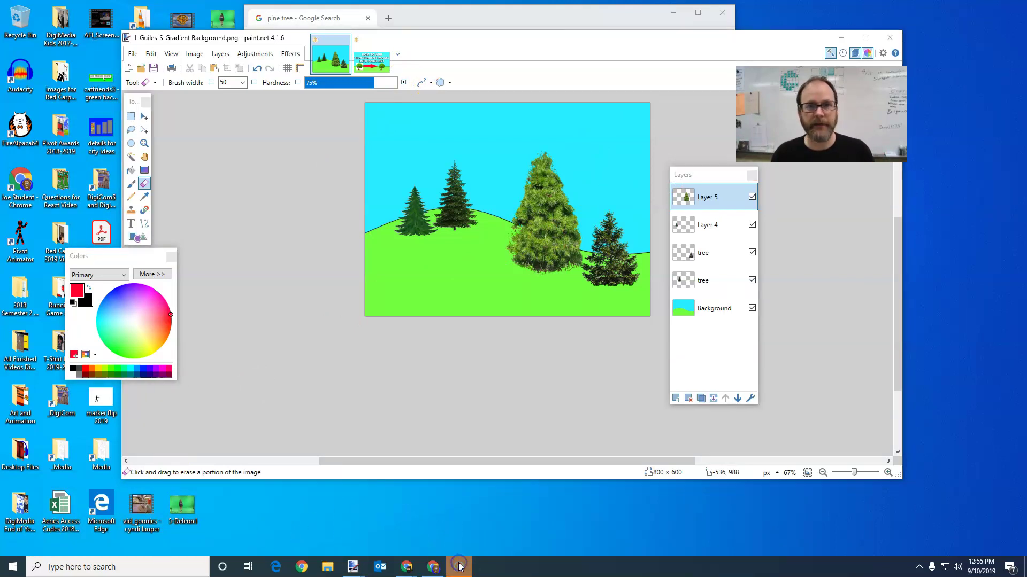